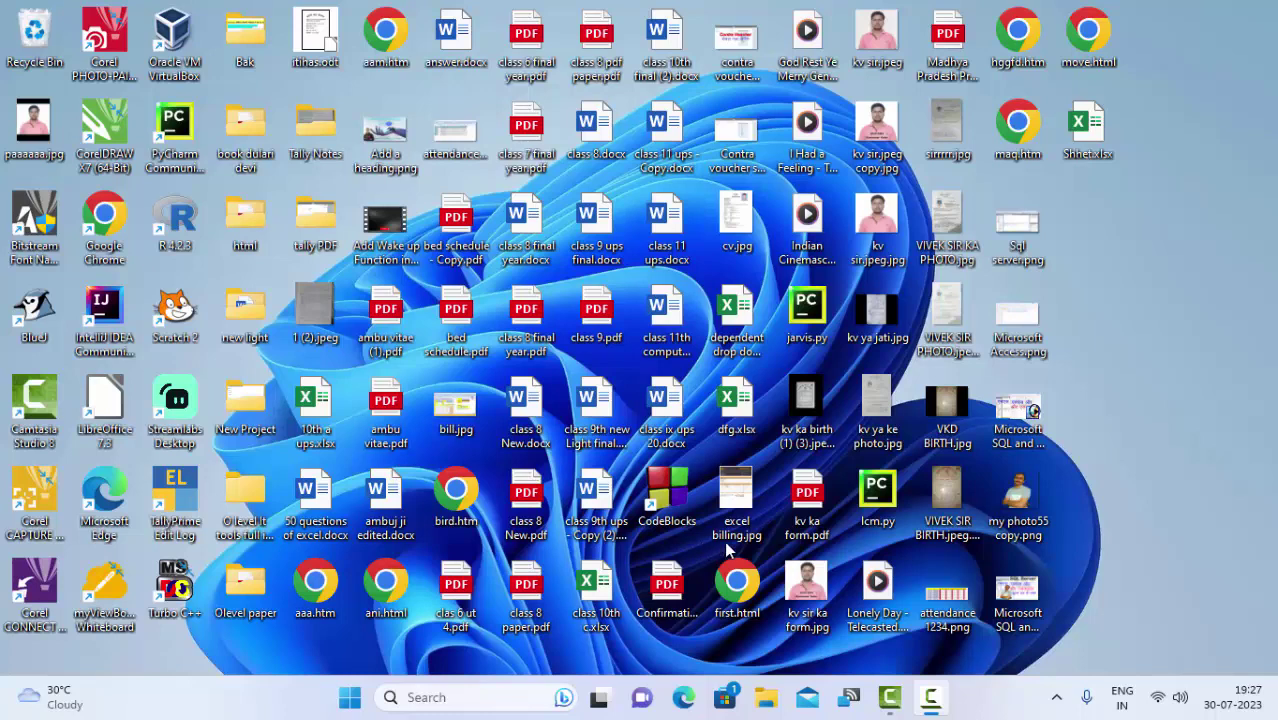
Refresh the desktop and launch Microsoft Office Access 2007 from a Start search for 'access'.
{"action": "right_click", "coordinate": [1158, 266]}
{"action": "left_click", "coordinate": [1094, 327]}
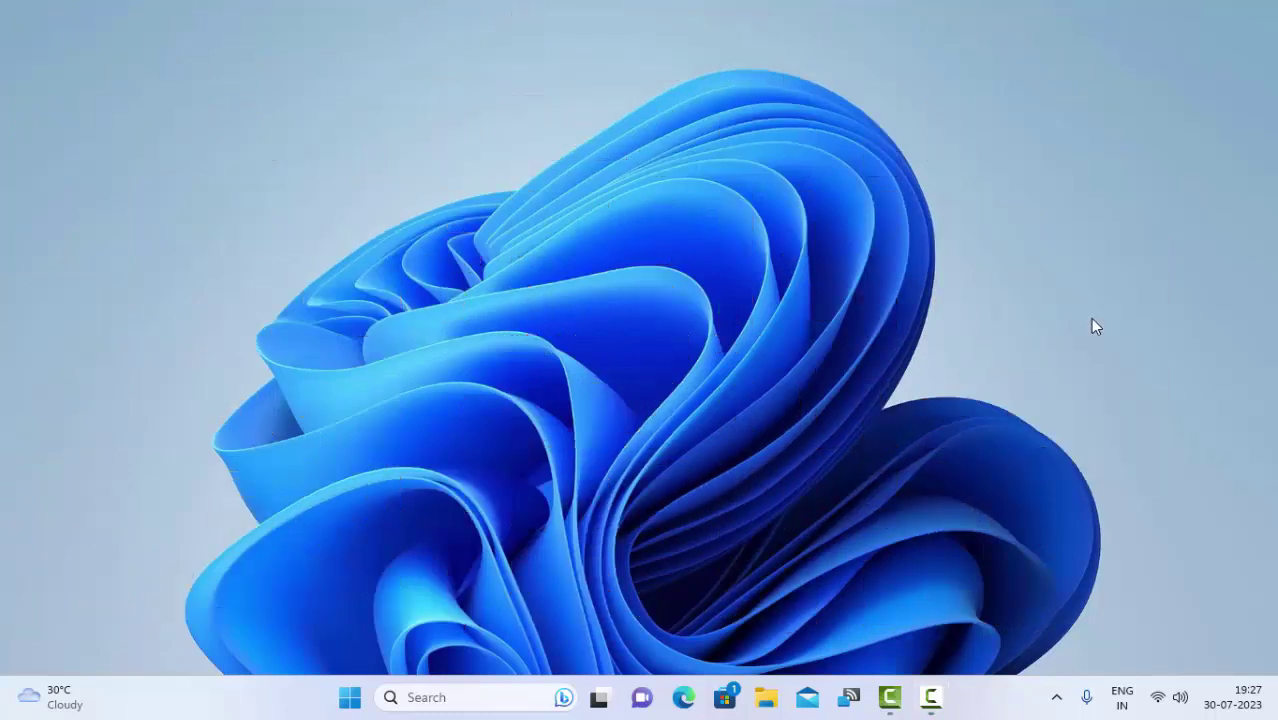
{"action": "left_click", "coordinate": [349, 697]}
{"action": "type", "text": "access"}
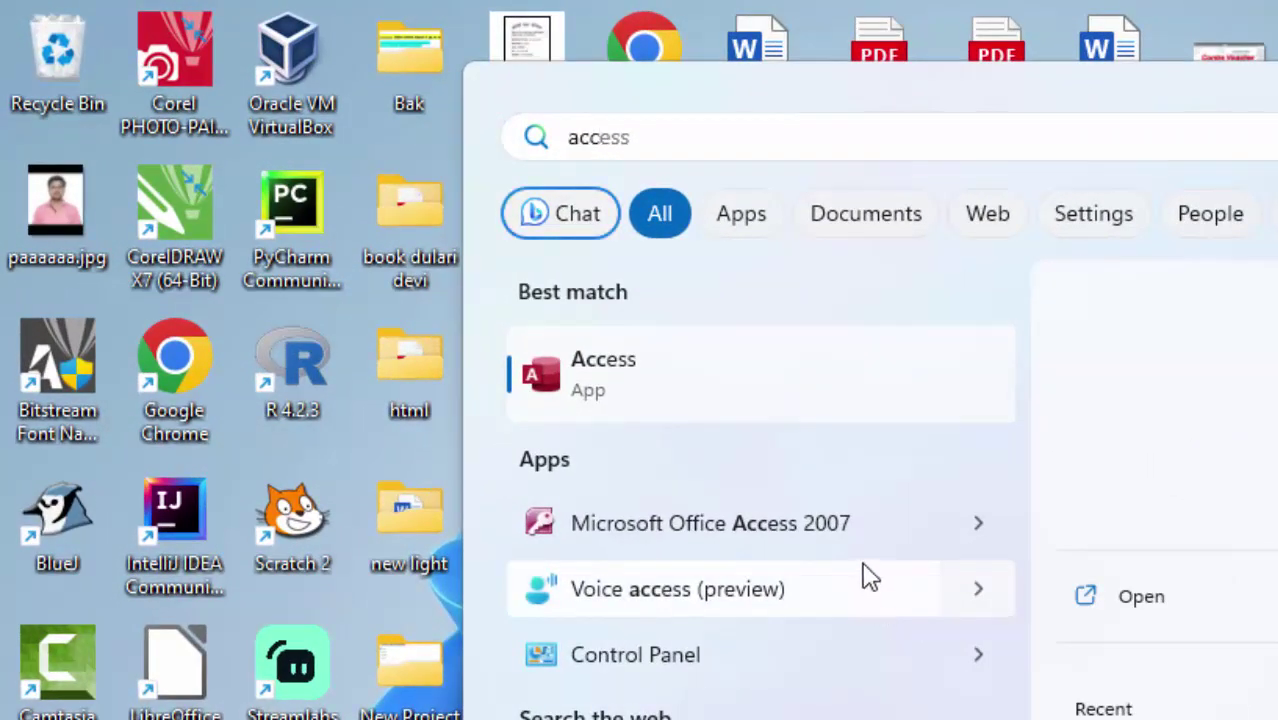
{"action": "left_click", "coordinate": [848, 538]}
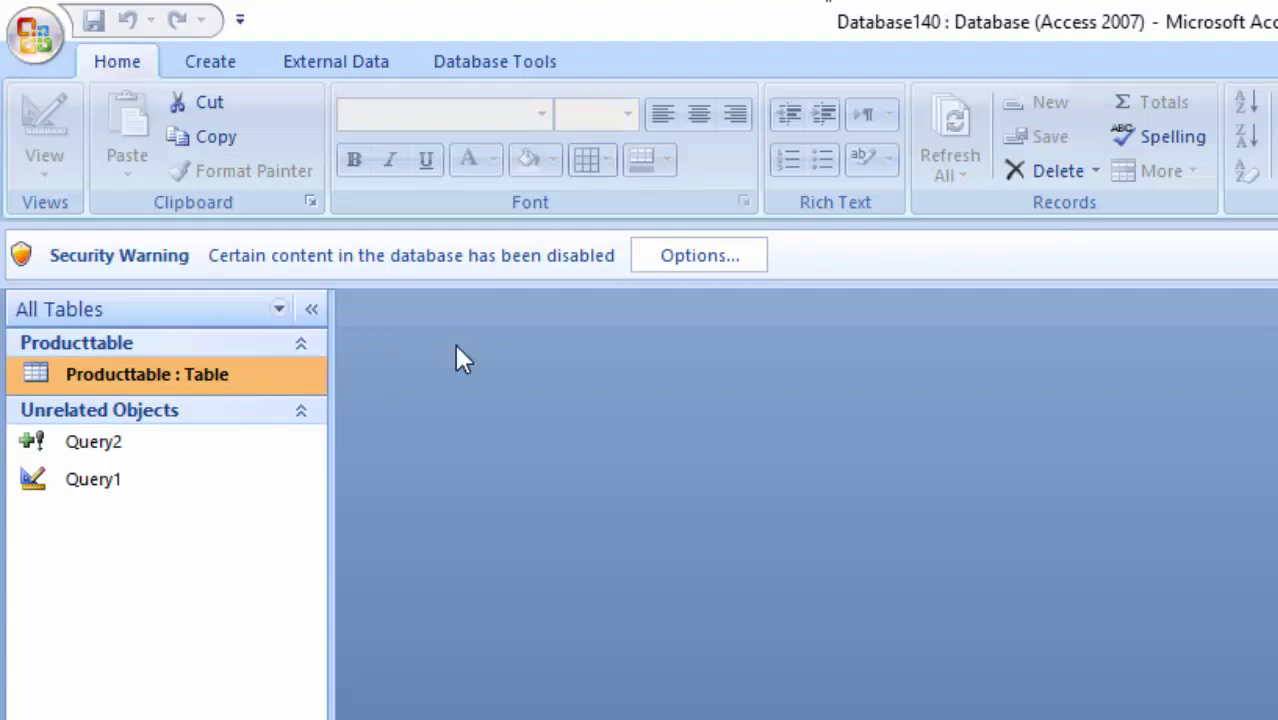
Enable the database's disabled content, open Producttable and widen its Product_id column.
{"action": "left_click", "coordinate": [716, 257]}
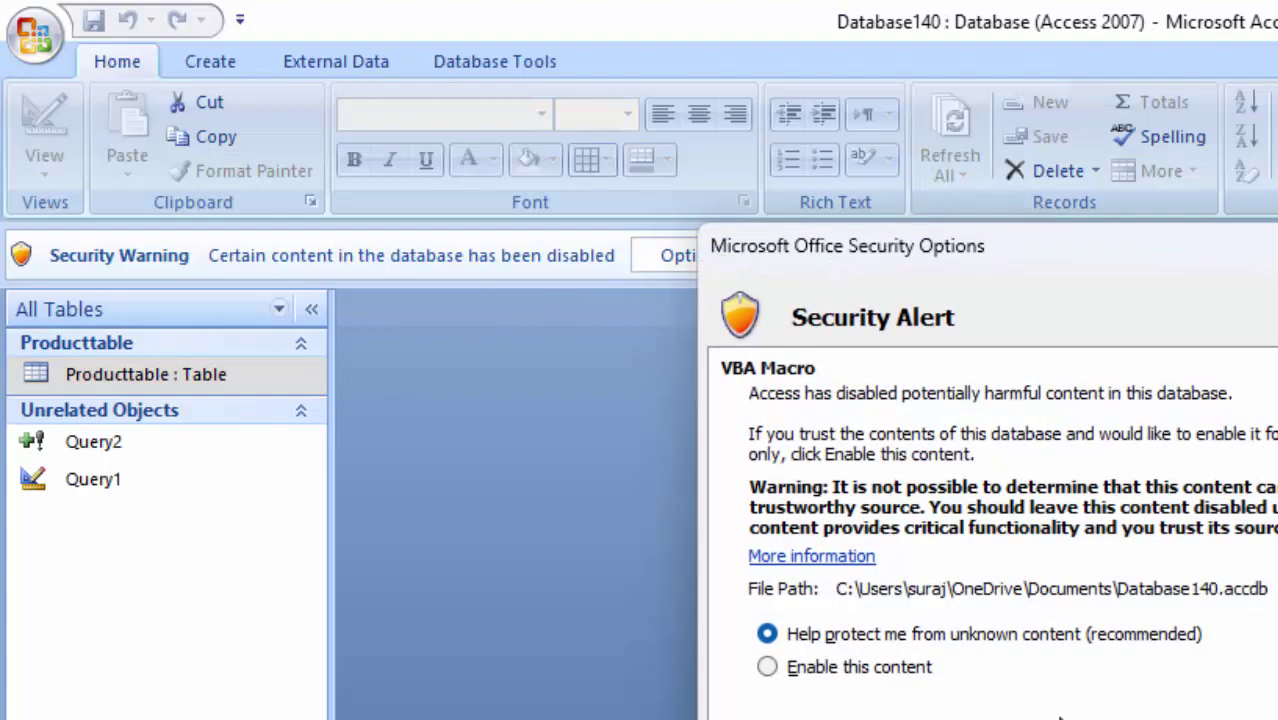
{"action": "left_click", "coordinate": [913, 670]}
{"action": "key", "text": "Return"}
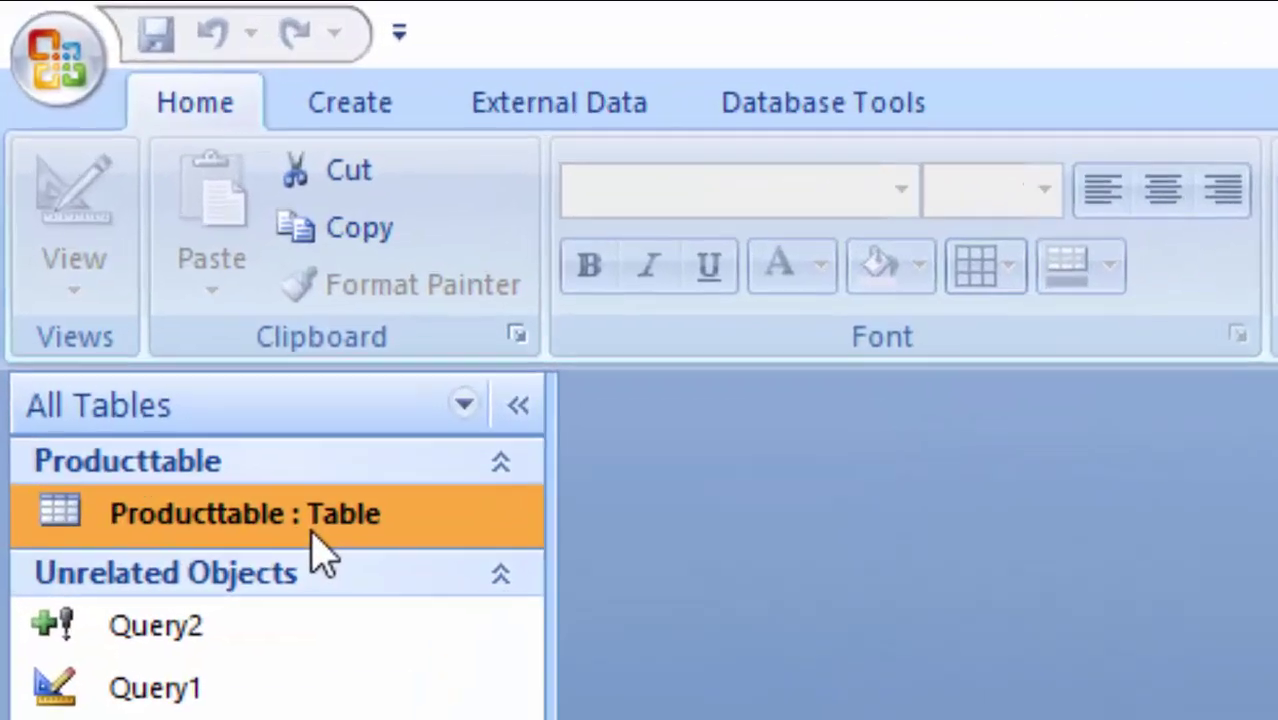
{"action": "double_click", "coordinate": [311, 533]}
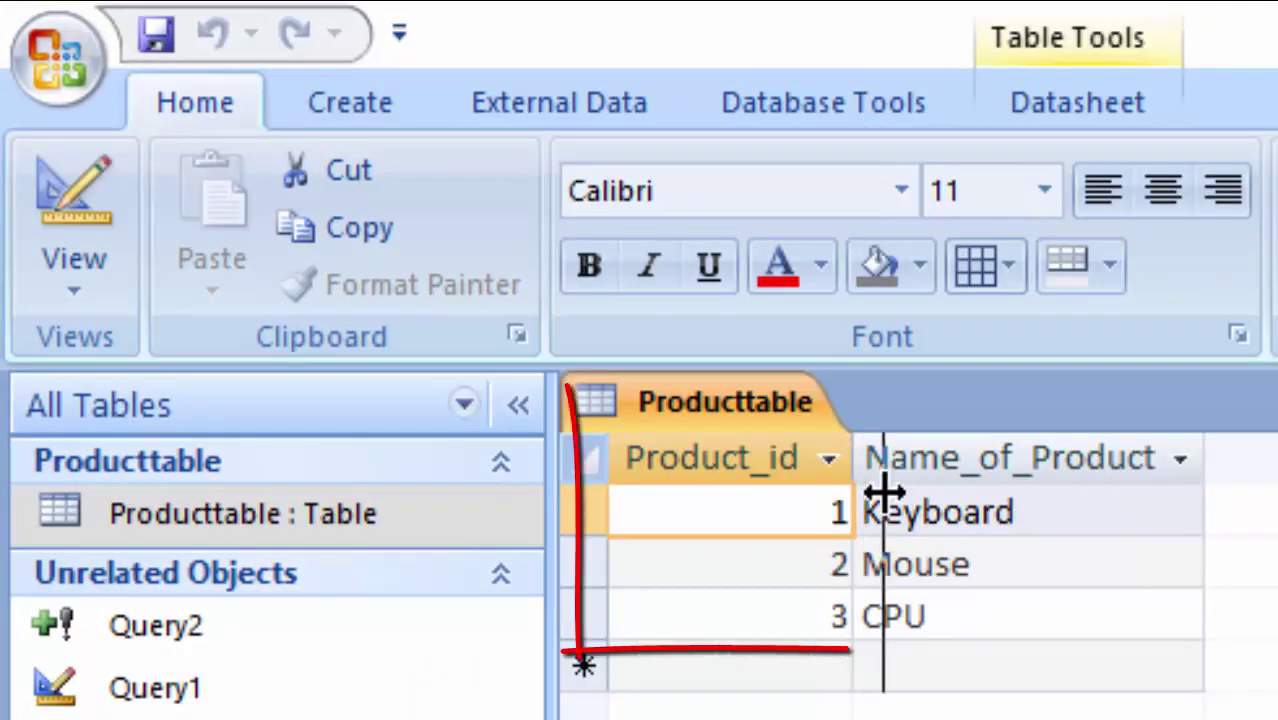
{"action": "left_click_drag", "start_coordinate": [891, 546], "coordinate": [893, 546]}
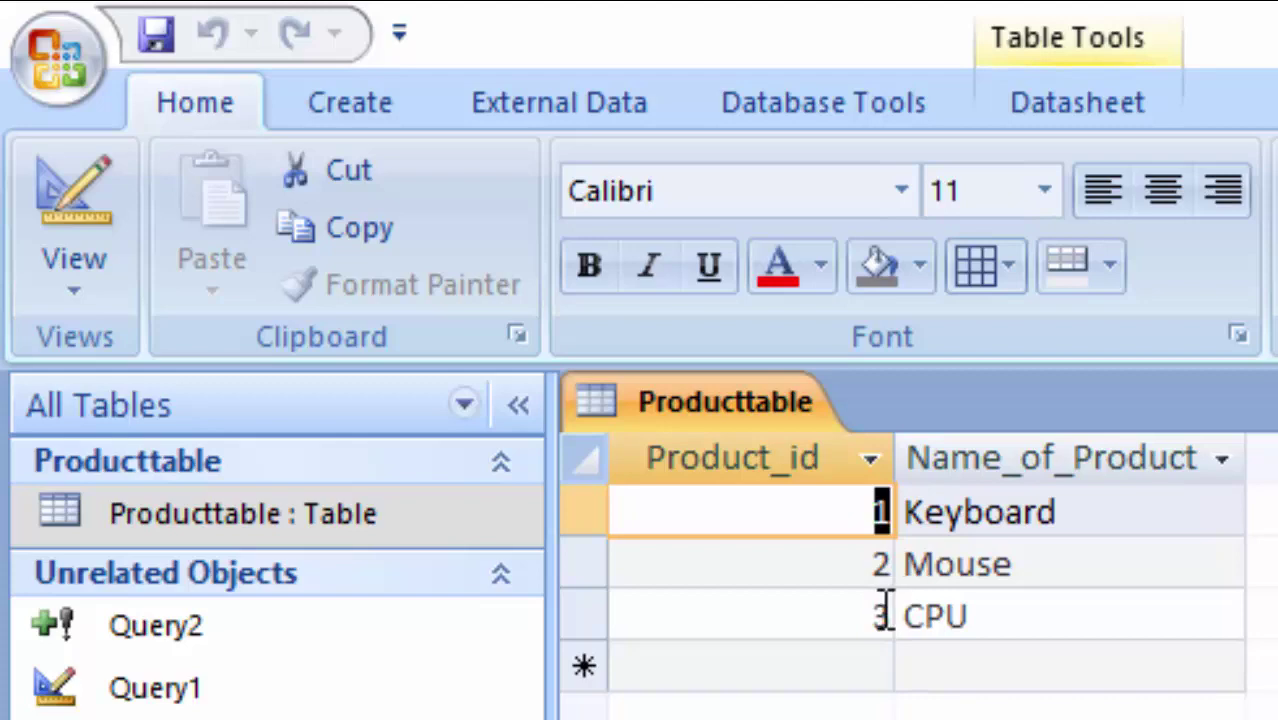
Start a new design query without tables and clear the default SELECT; from its SQL view.
{"action": "left_click", "coordinate": [324, 118]}
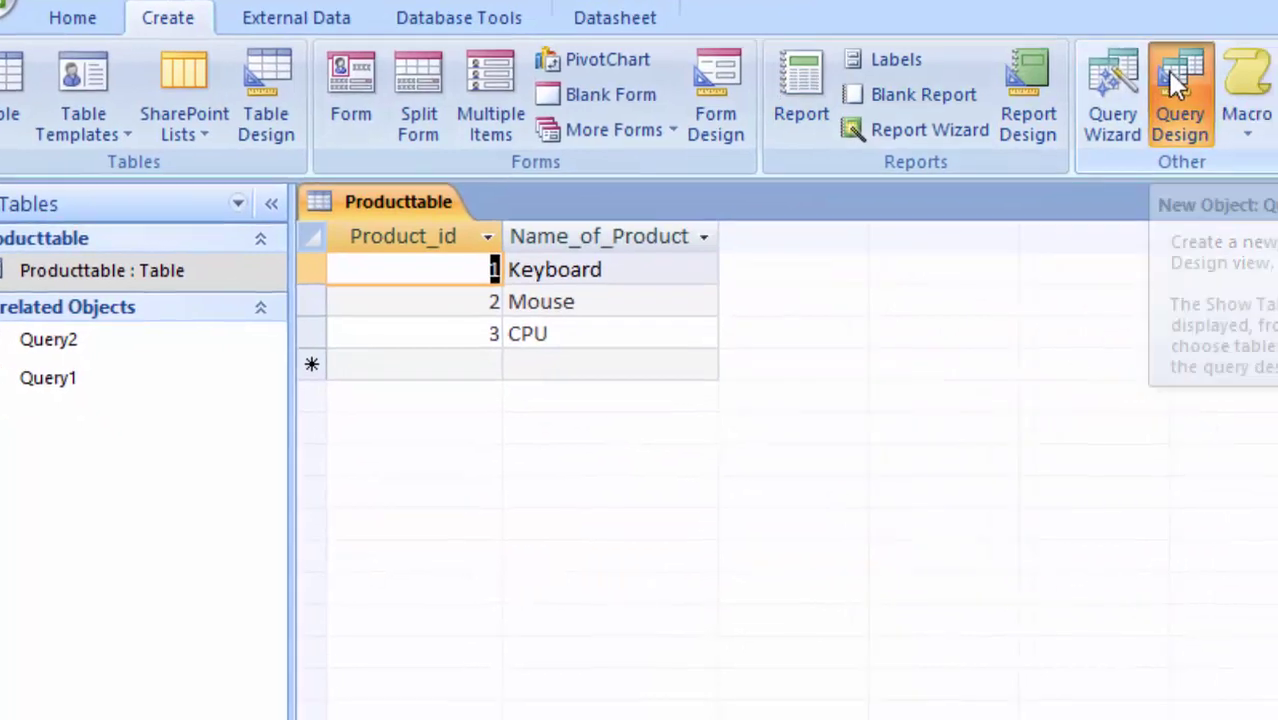
{"action": "left_click", "coordinate": [1195, 150]}
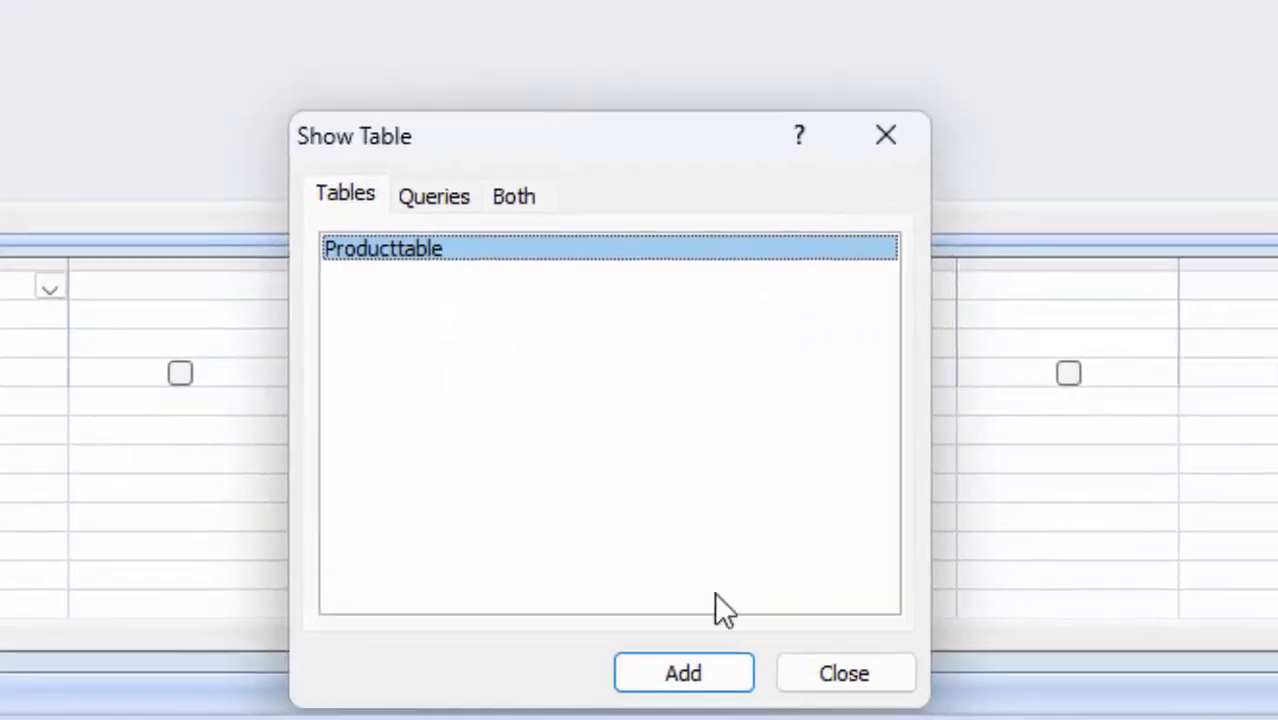
{"action": "left_click", "coordinate": [853, 677]}
{"action": "left_click", "coordinate": [12, 75]}
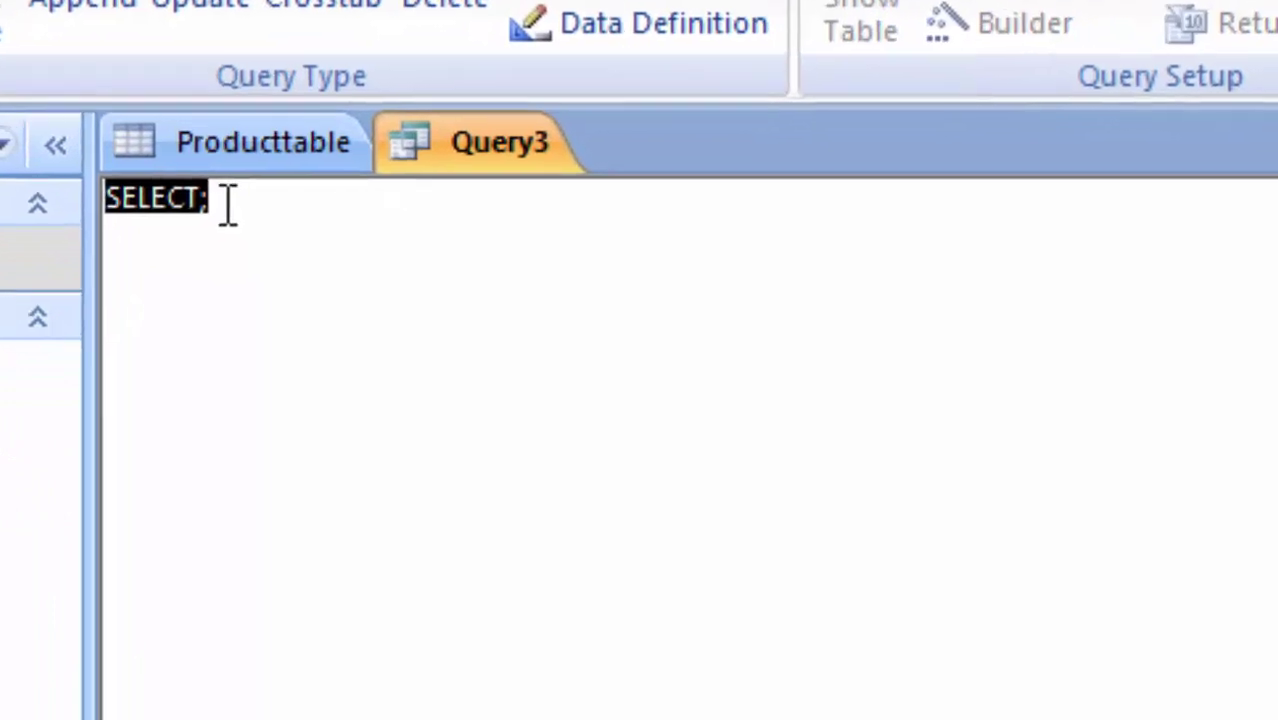
{"action": "left_click", "coordinate": [415, 277]}
{"action": "key", "text": "ctrl+a"}
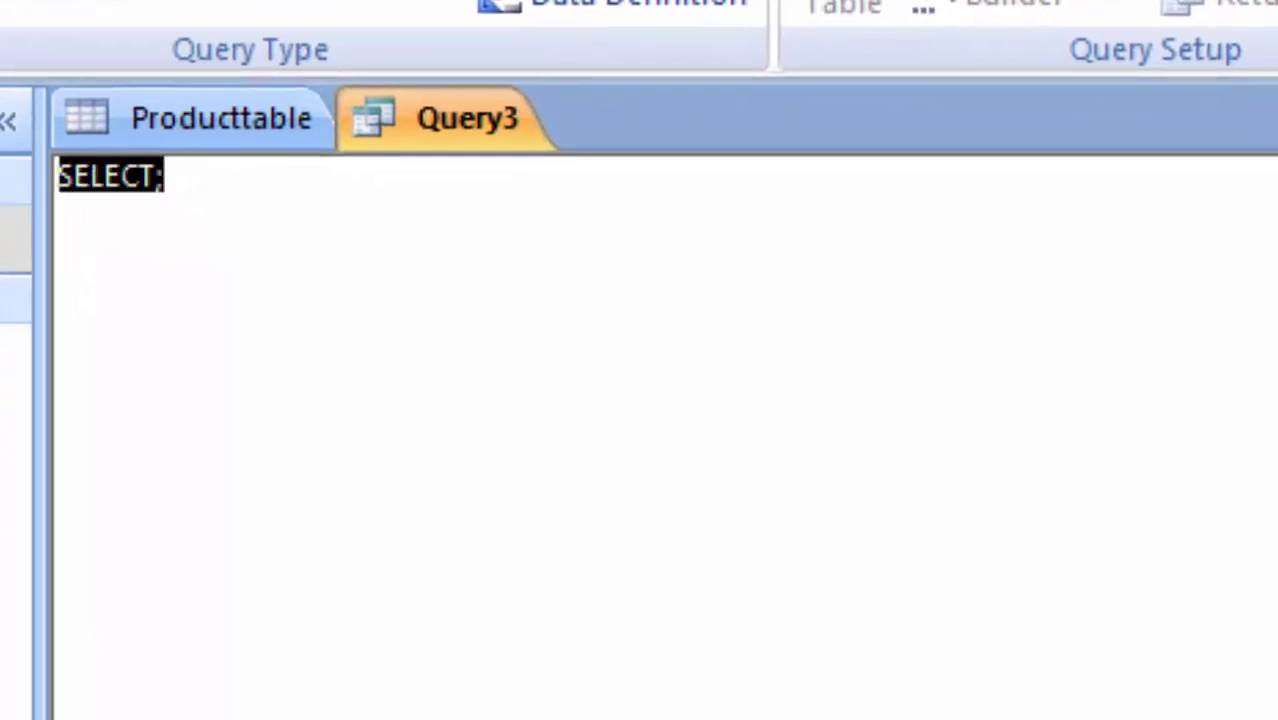
{"action": "key", "text": "Delete"}
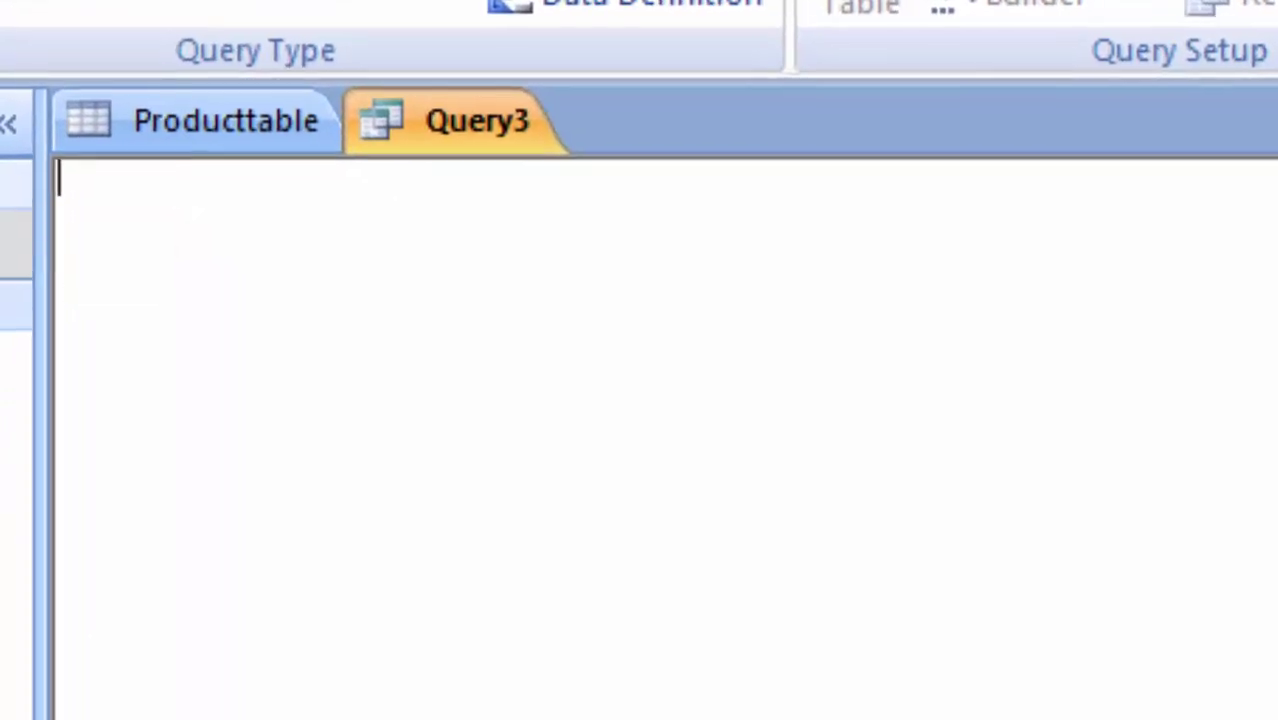
Type 'update Producttable' and begin the next line with 'set'.
{"action": "type", "text": "update"}
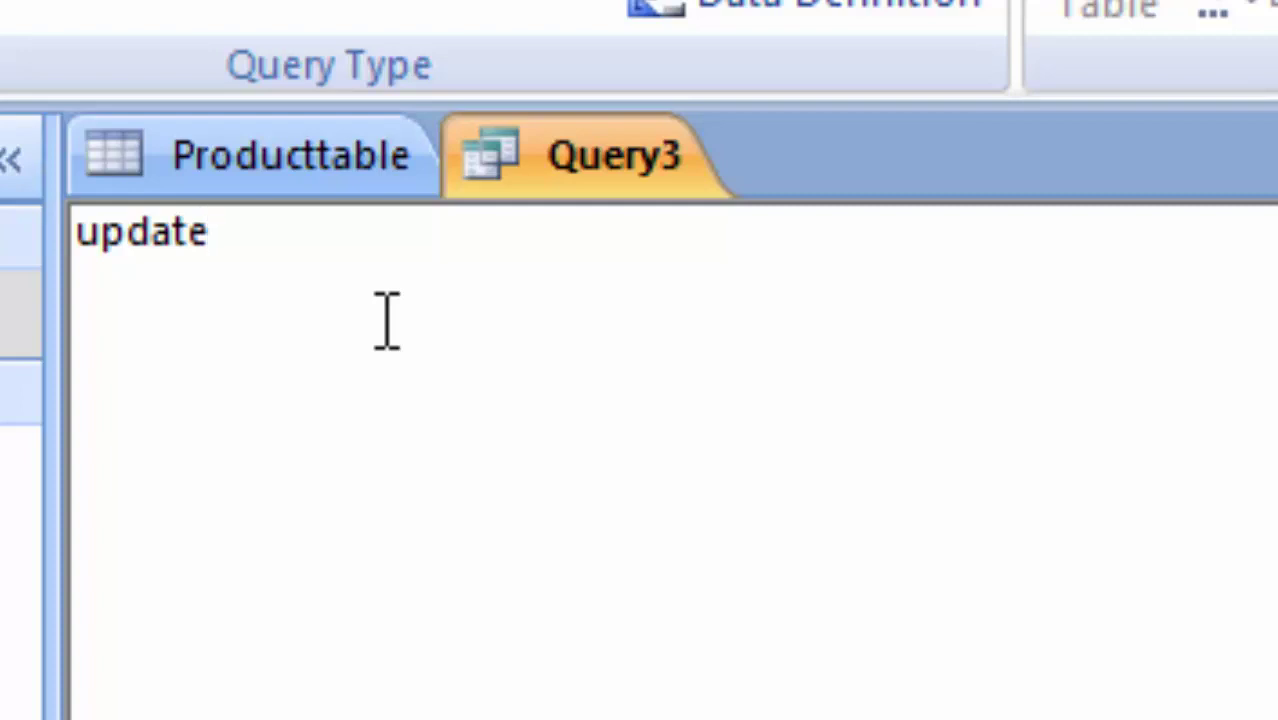
{"action": "type", "text": " P"}
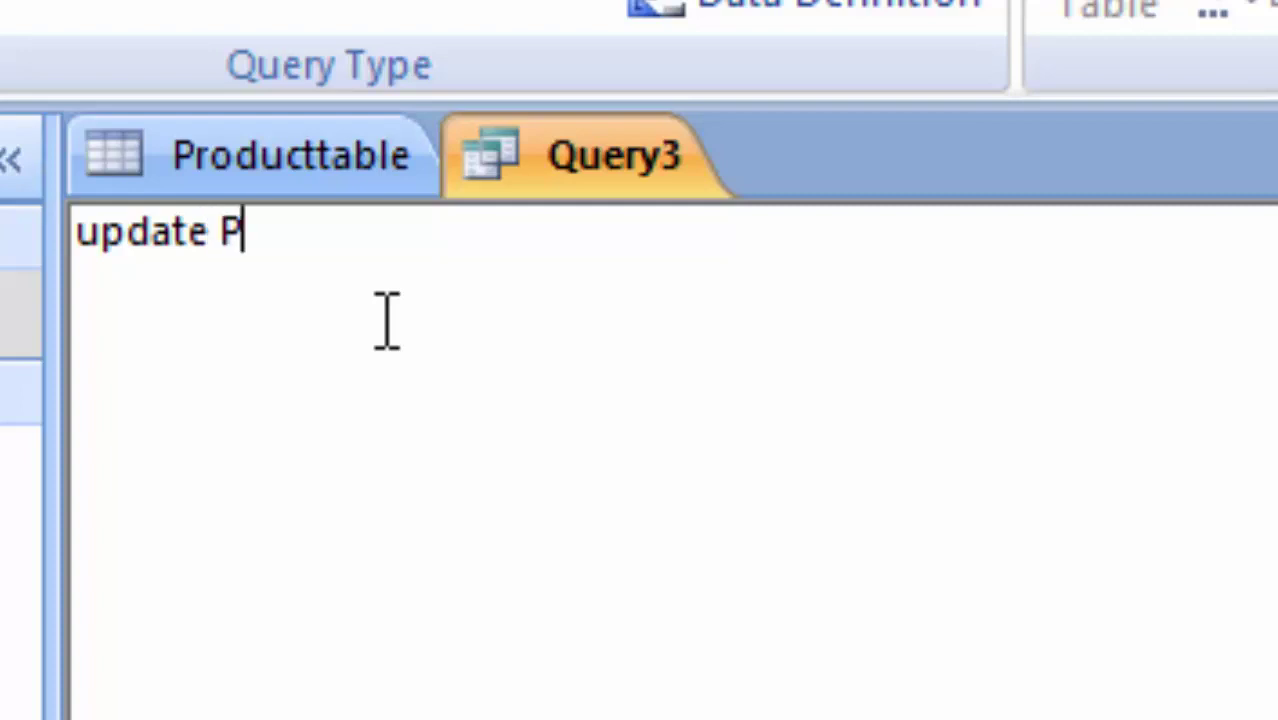
{"action": "type", "text": "roduct"}
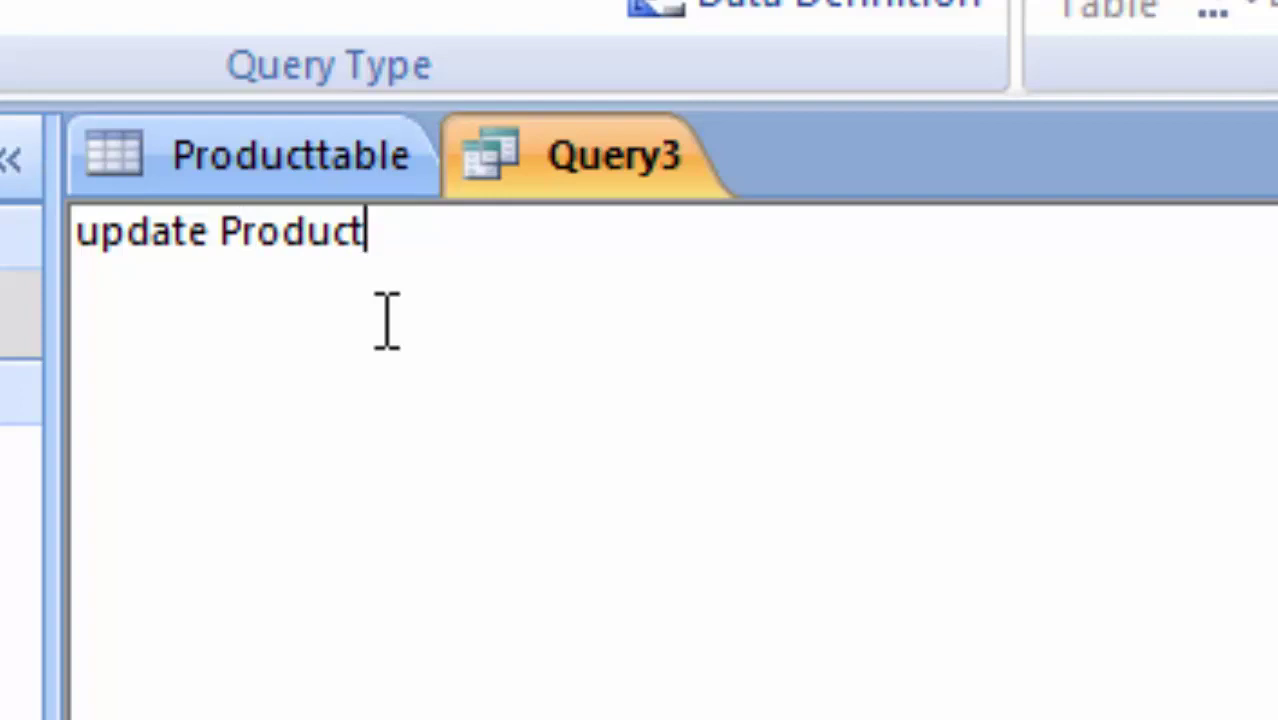
{"action": "type", "text": "tab"}
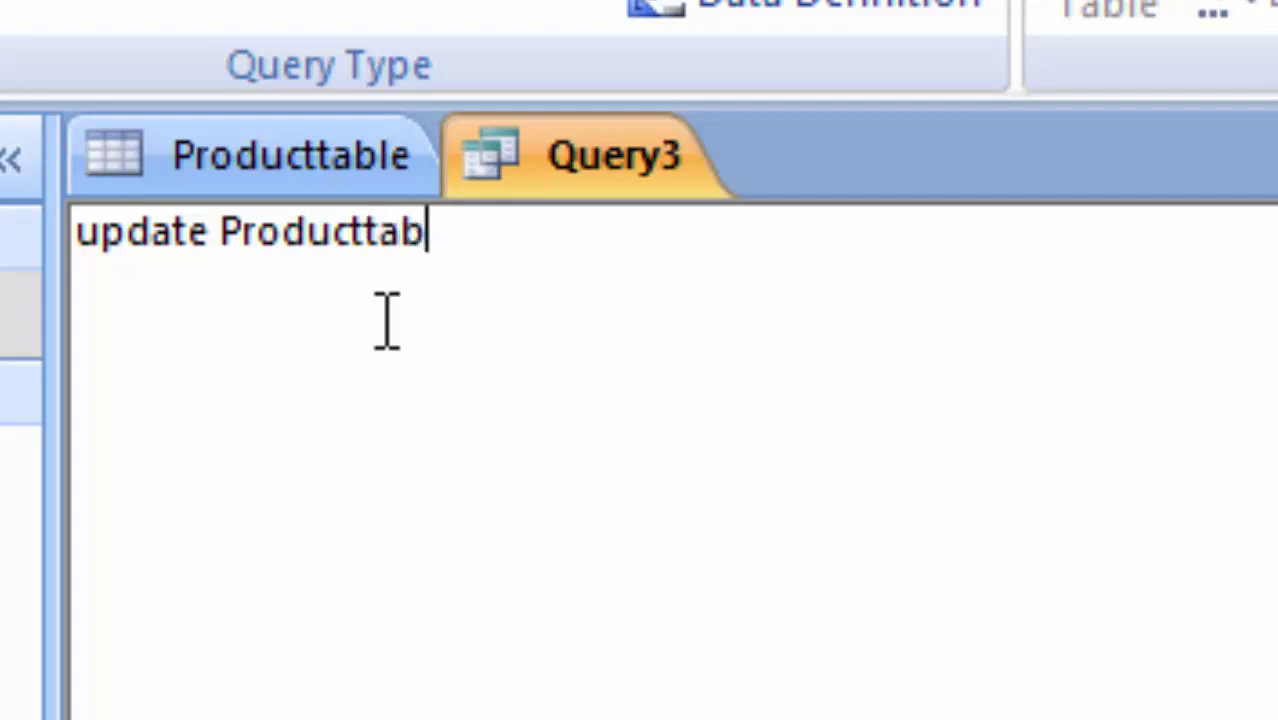
{"action": "type", "text": "le"}
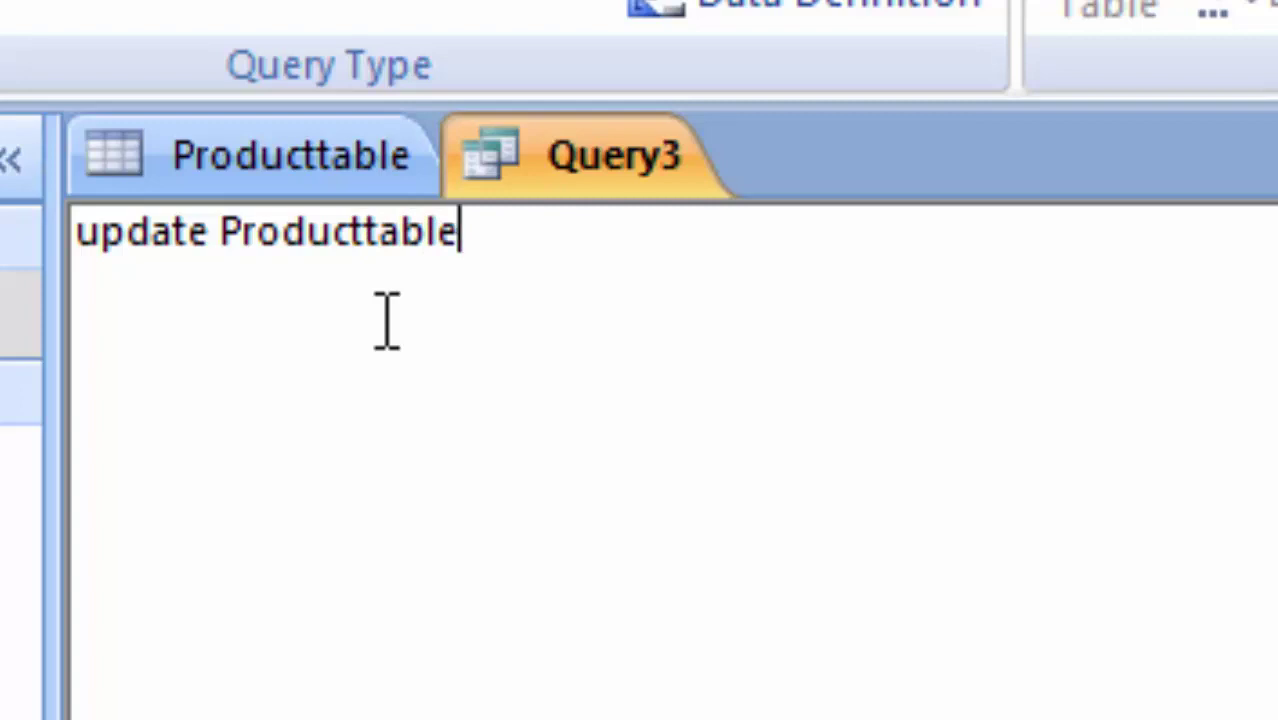
{"action": "key", "text": "Return"}
{"action": "type", "text": "set"}
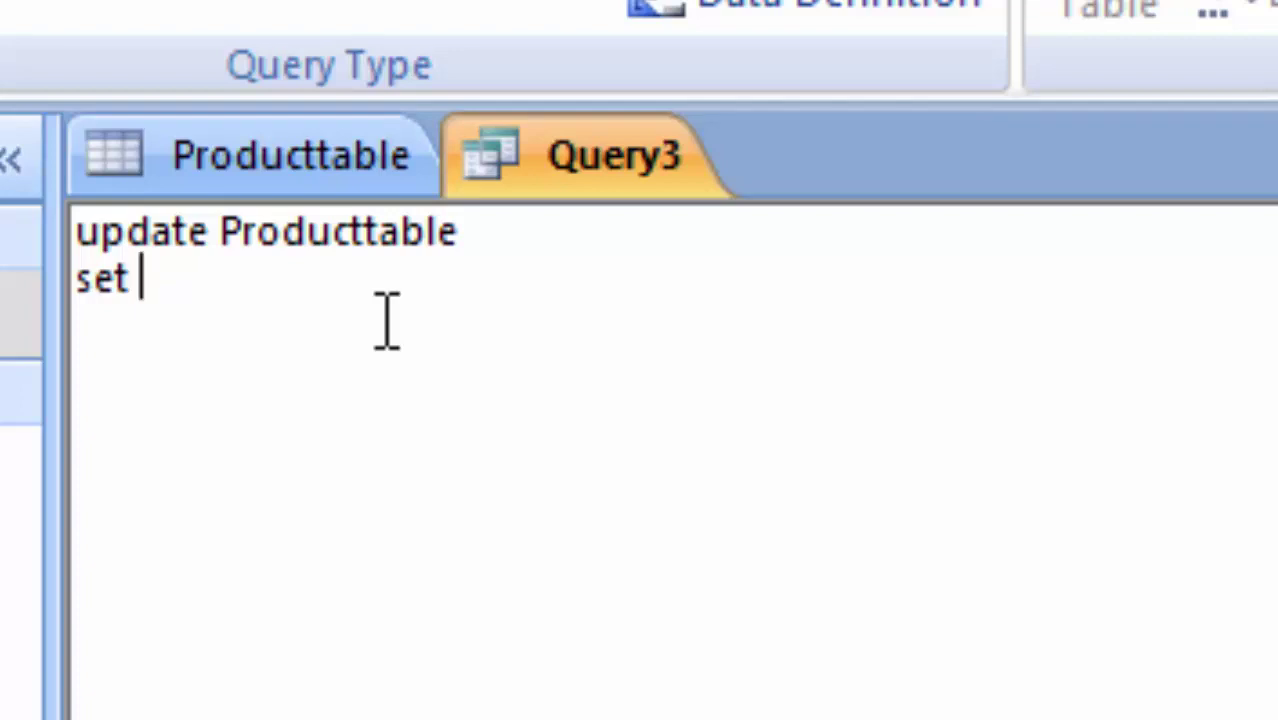
Check Producttable's column names, then add Name_of_Product to the set line.
{"action": "left_click", "coordinate": [378, 172]}
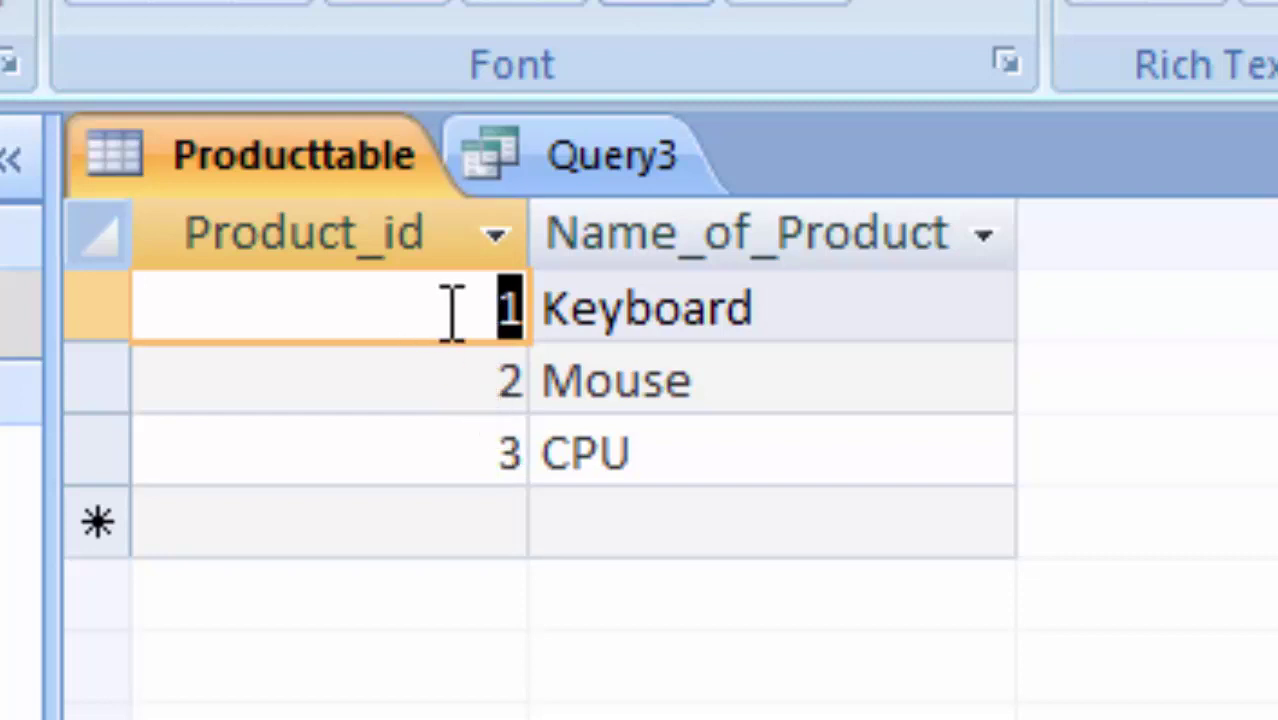
{"action": "left_click", "coordinate": [762, 308]}
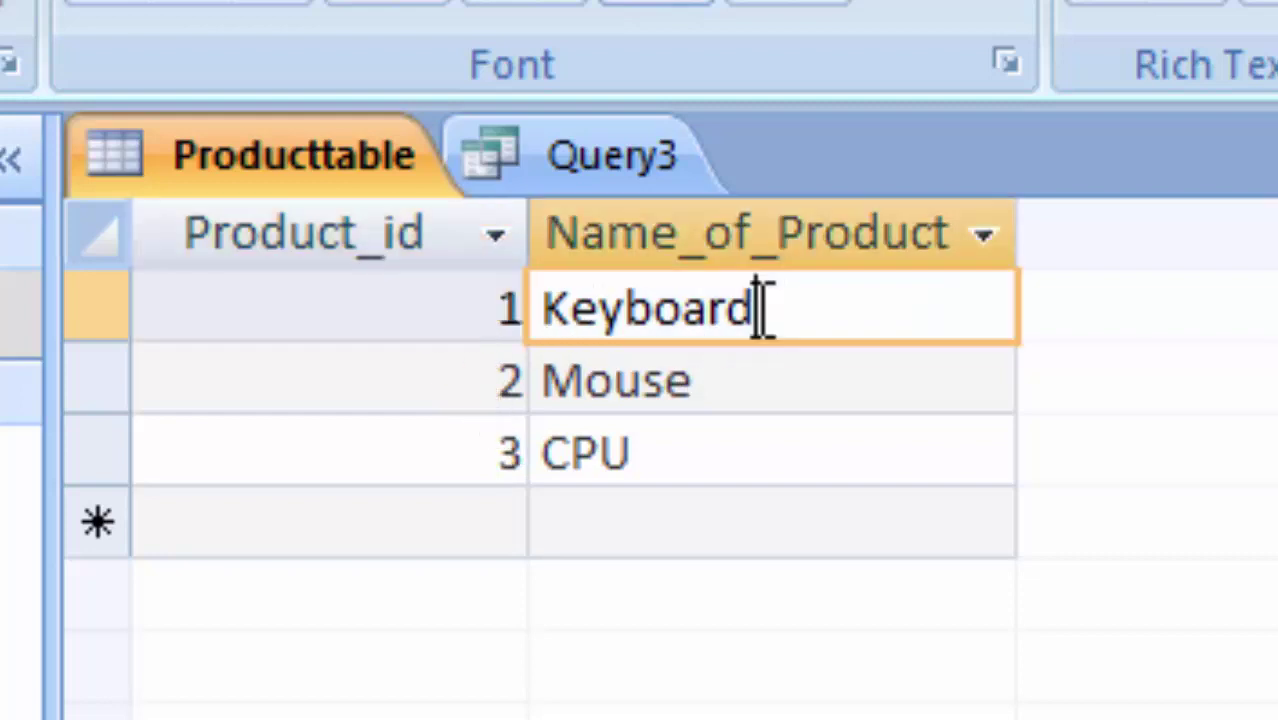
{"action": "left_click_drag", "start_coordinate": [762, 308], "coordinate": [626, 266]}
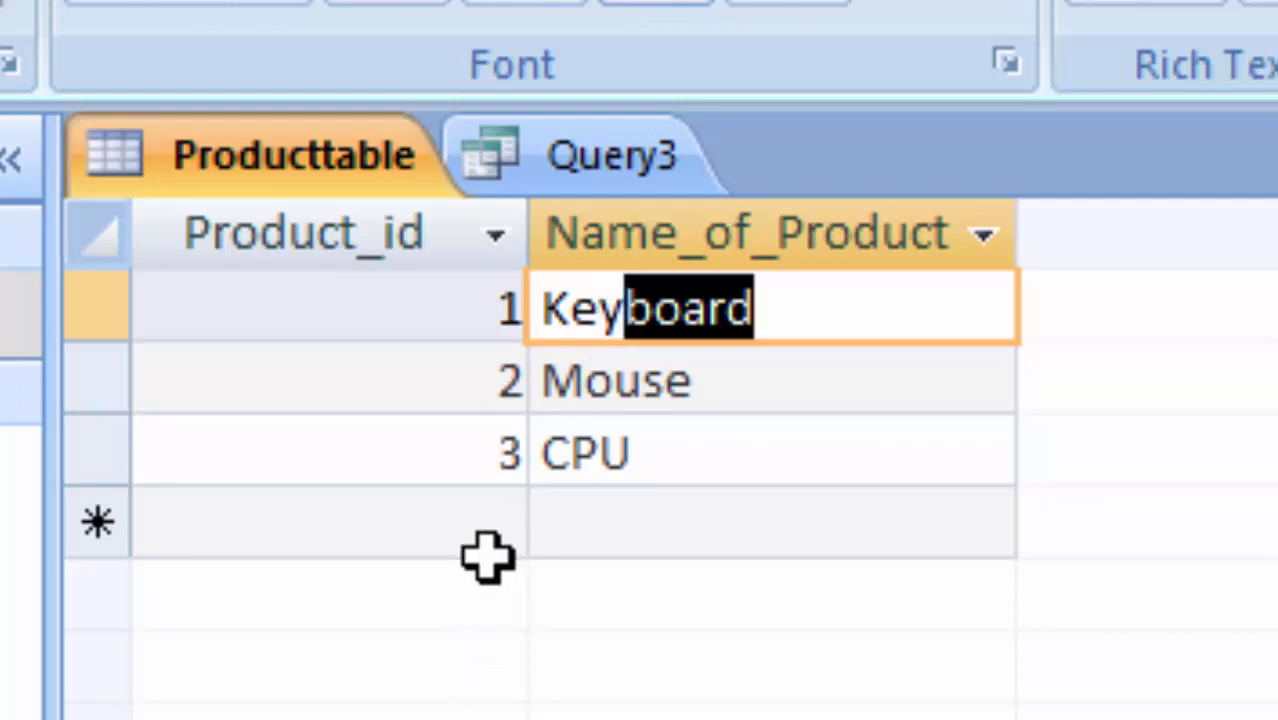
{"action": "left_click", "coordinate": [640, 162]}
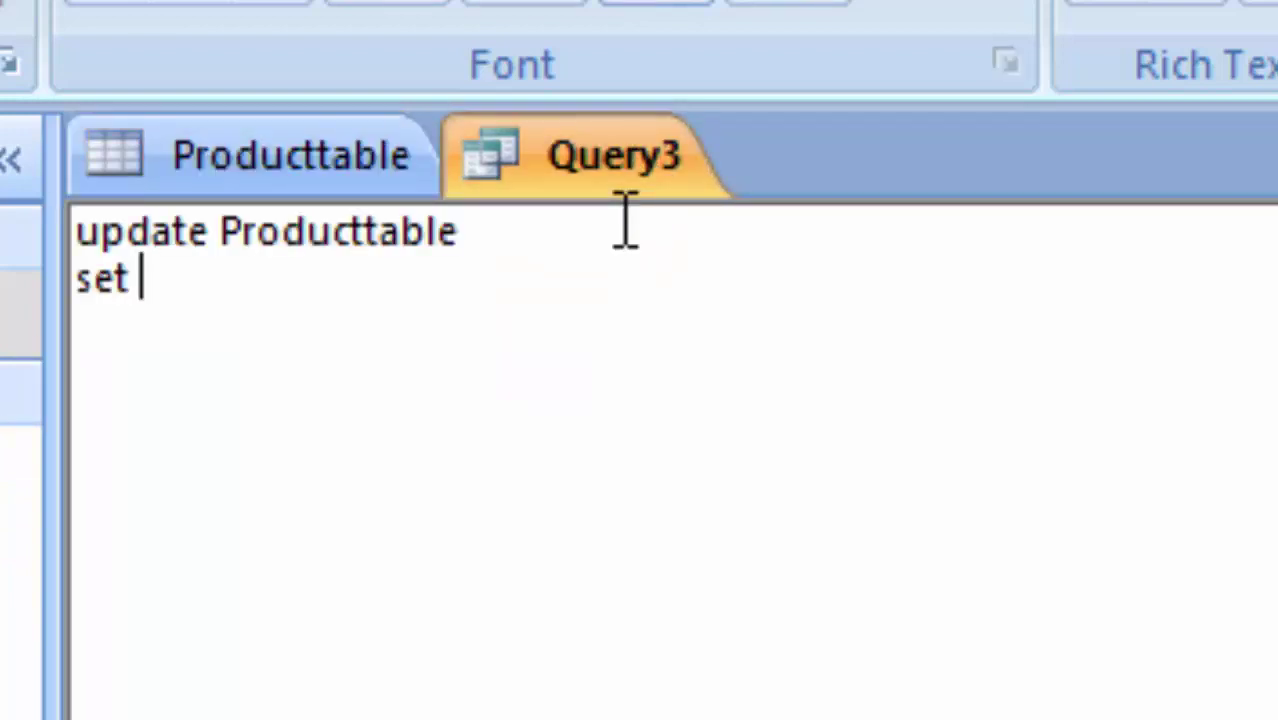
{"action": "type", "text": "Name_"}
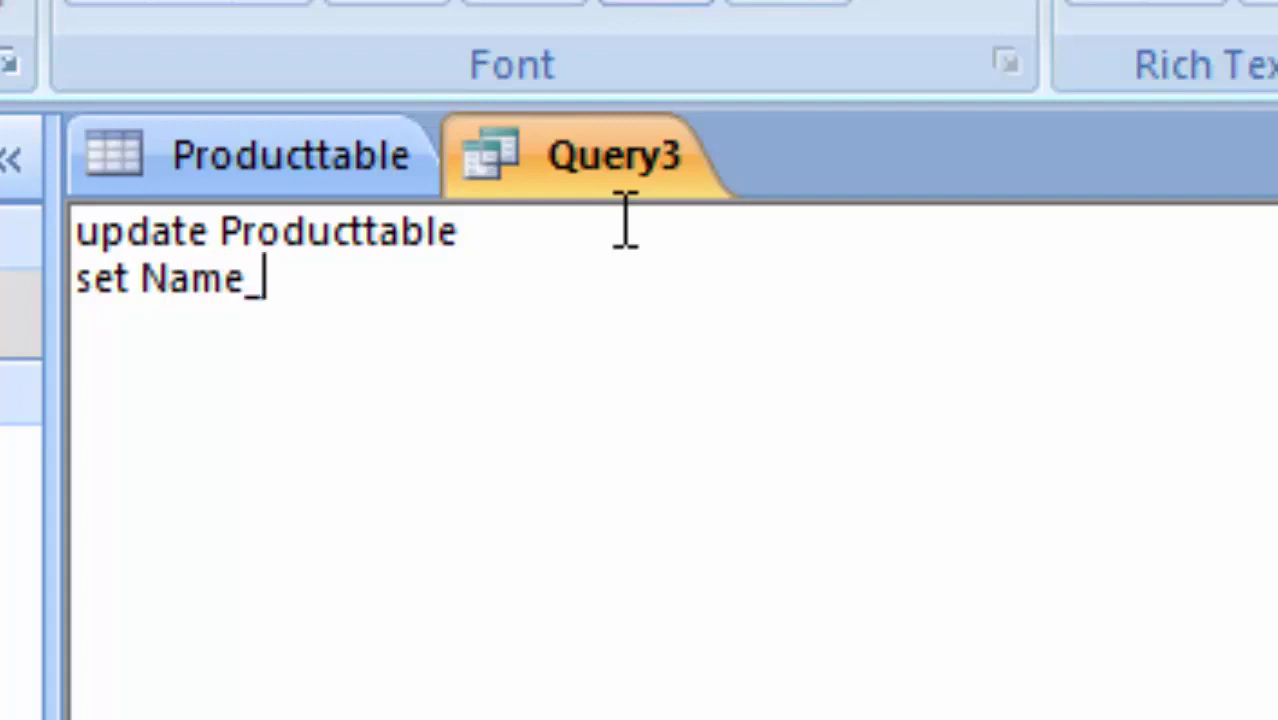
{"action": "type", "text": "of_Pr"}
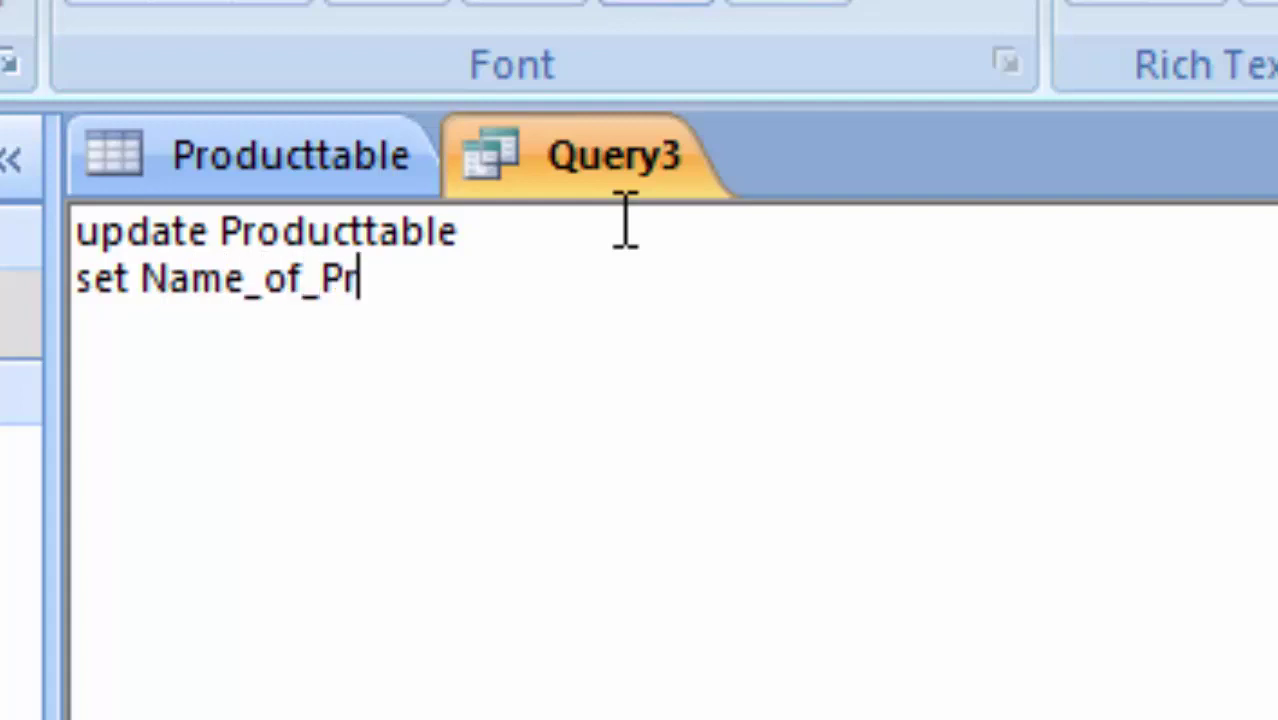
{"action": "type", "text": "oduct"}
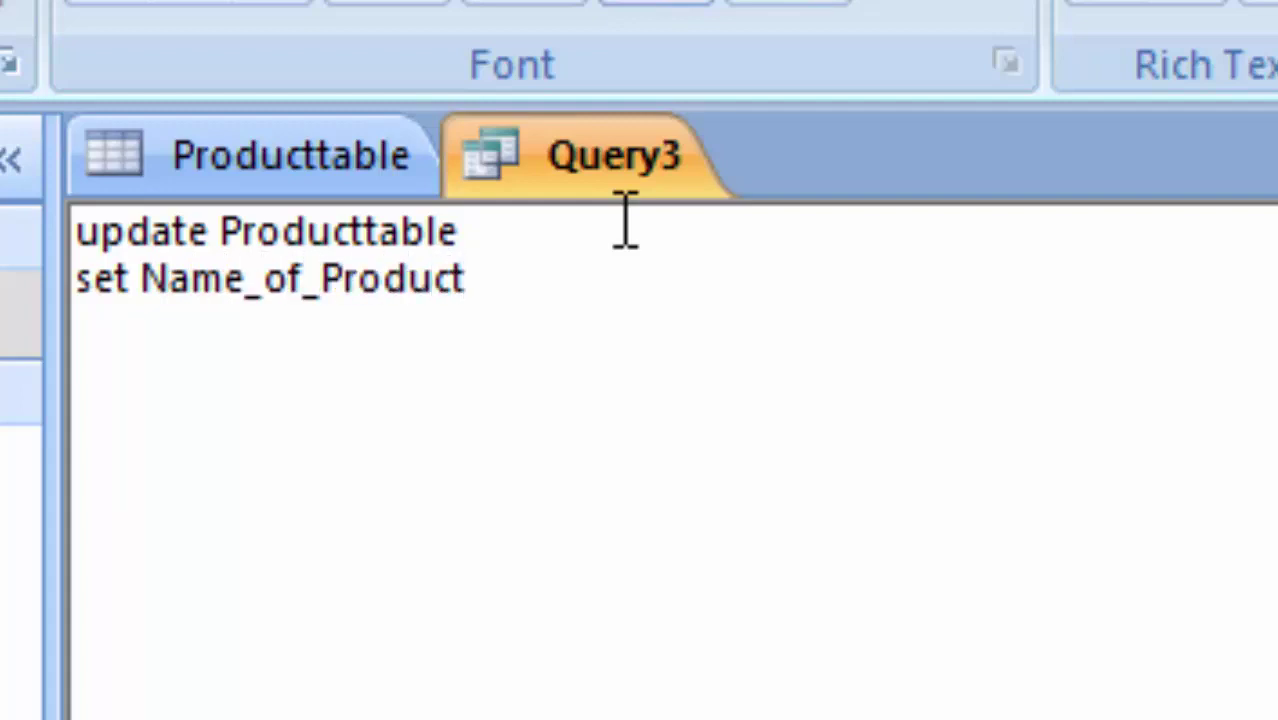
Complete the set line with ='Pen' and start a where clause on the next line.
{"action": "left_click", "coordinate": [303, 180]}
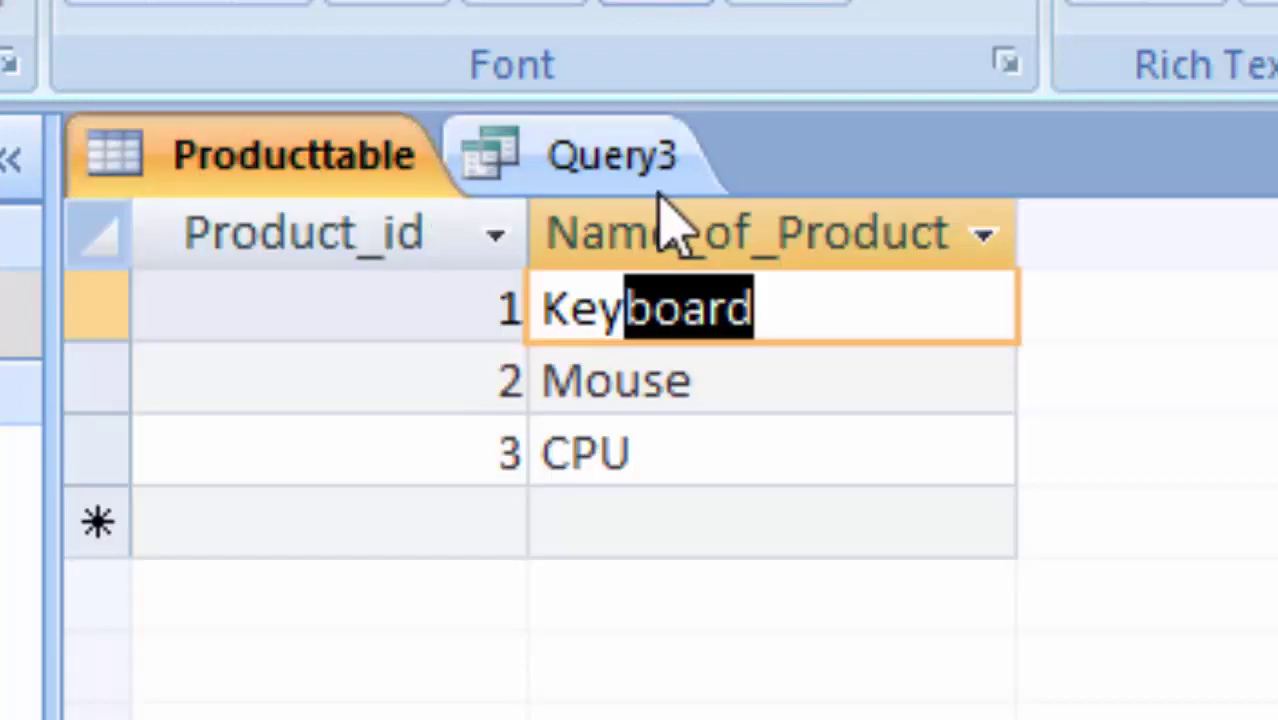
{"action": "left_click", "coordinate": [592, 165]}
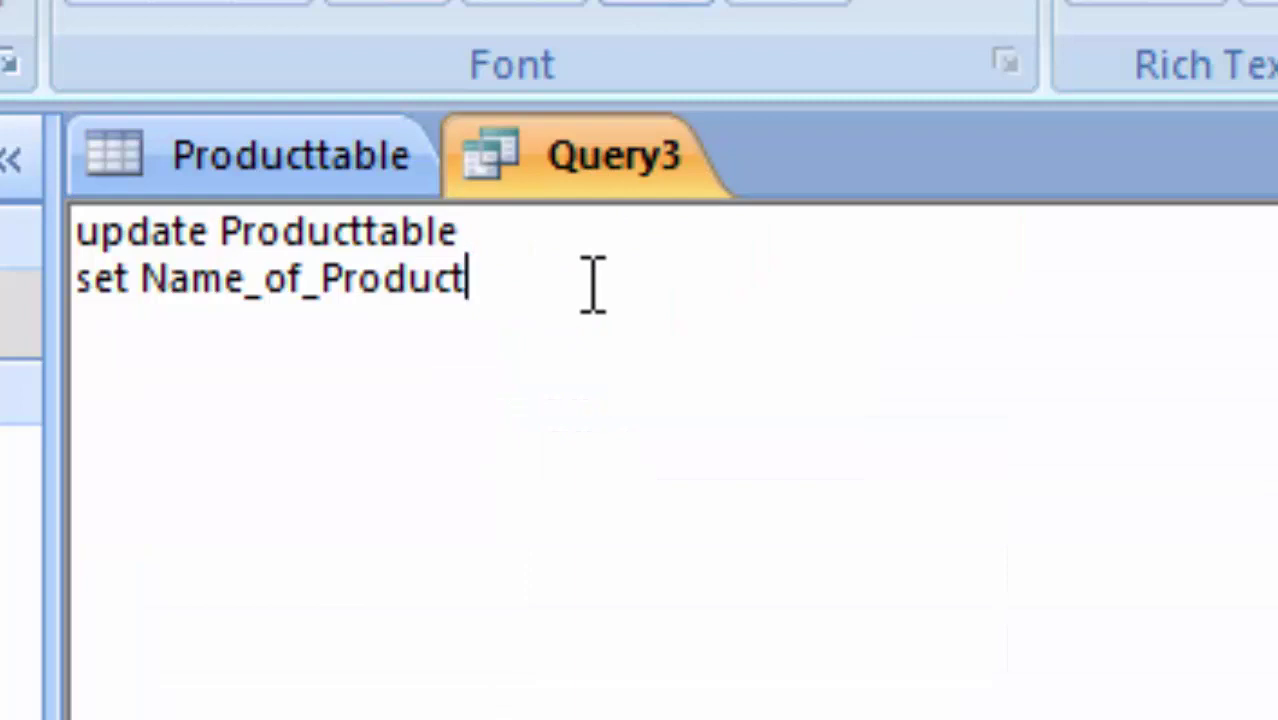
{"action": "type", "text": "="}
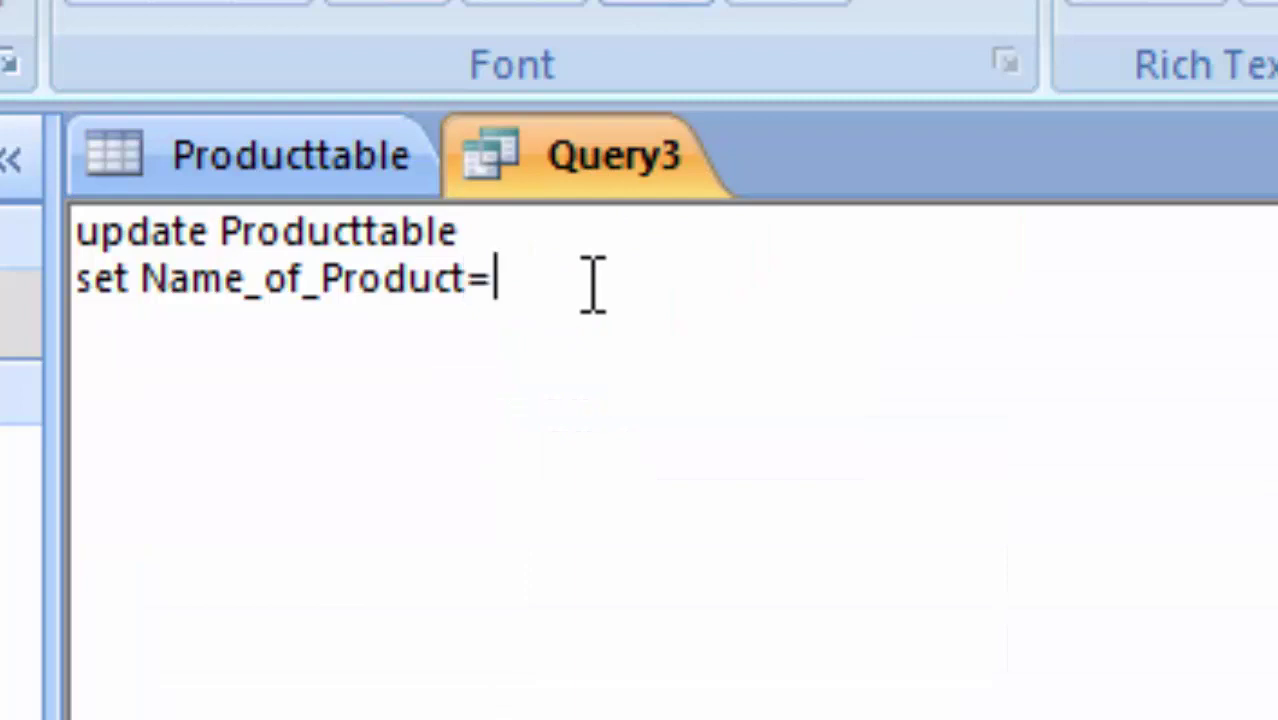
{"action": "type", "text": "'"}
{"action": "type", "text": "Pe"}
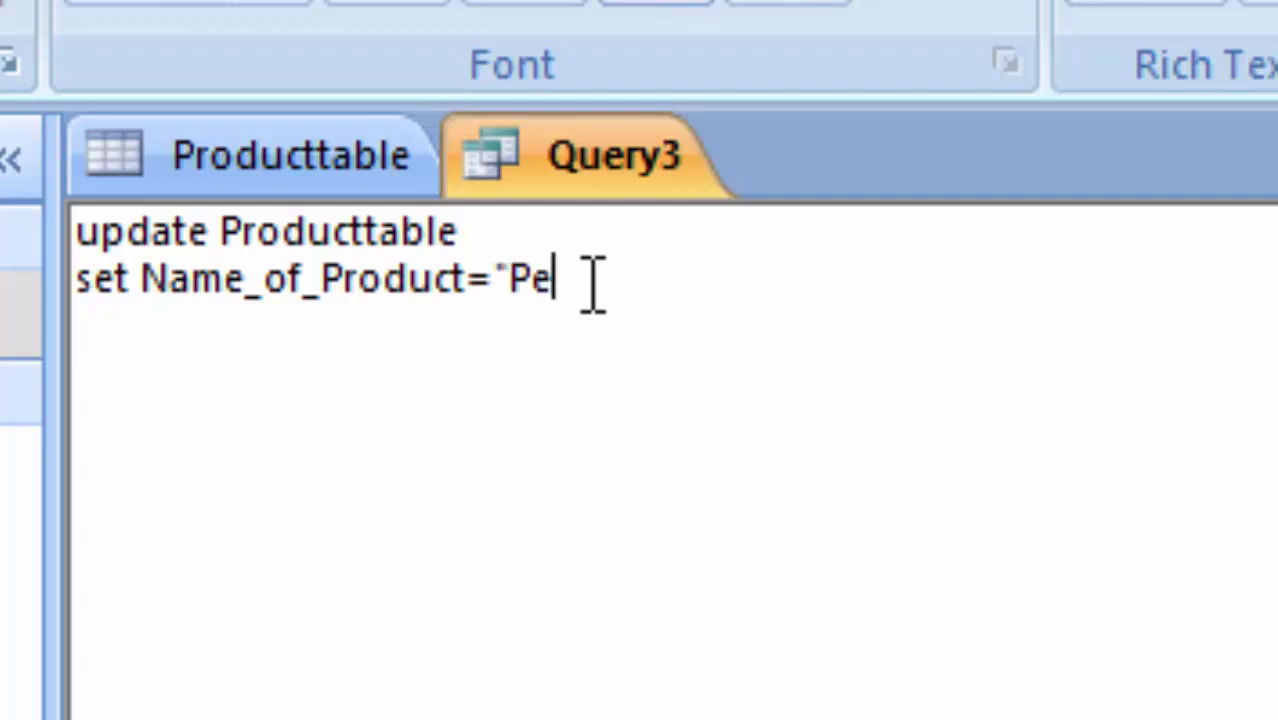
{"action": "type", "text": "n'"}
{"action": "key", "text": "Return"}
{"action": "type", "text": "w"}
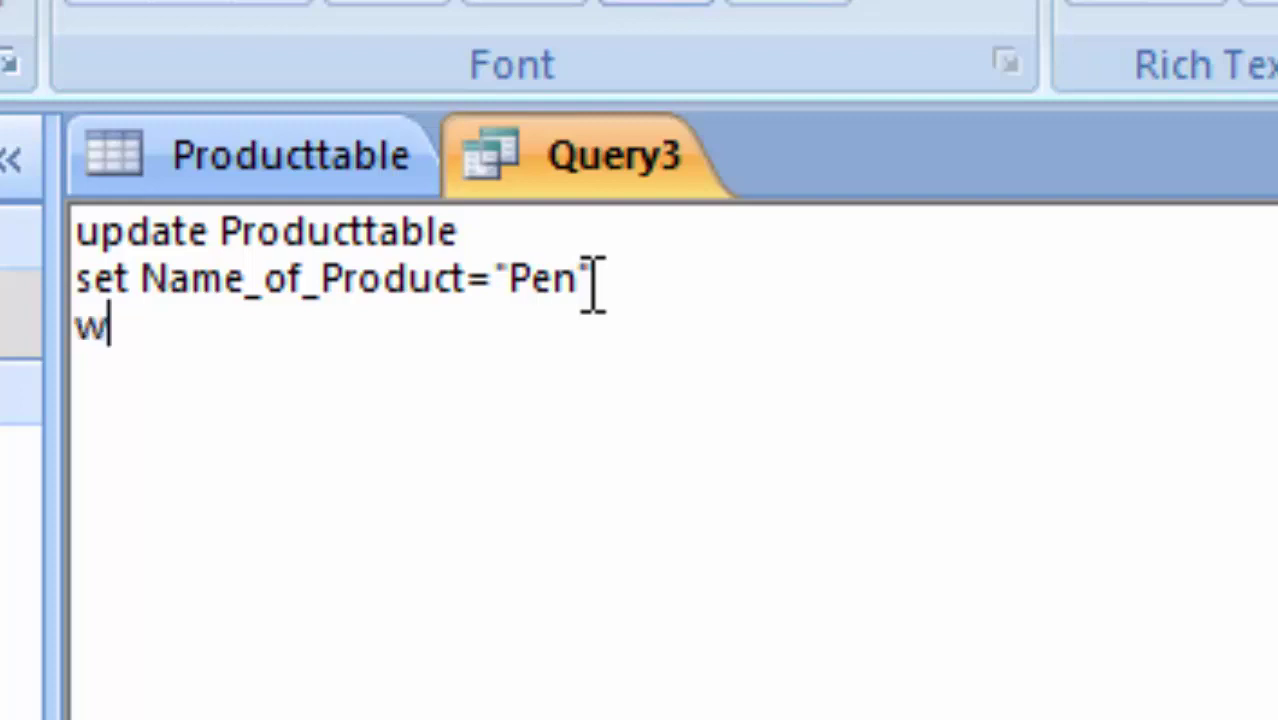
{"action": "type", "text": "here"}
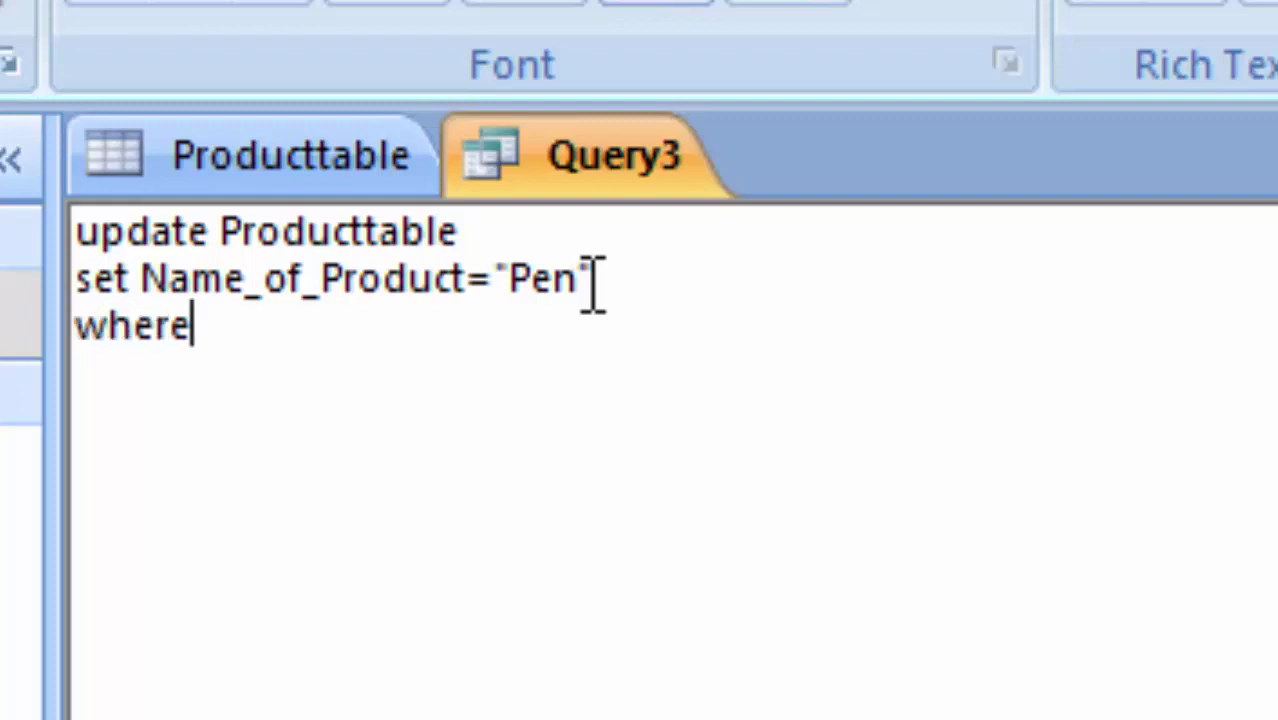
After rechecking Producttable, finish the where clause with Product_id=1;.
{"action": "left_click", "coordinate": [405, 180]}
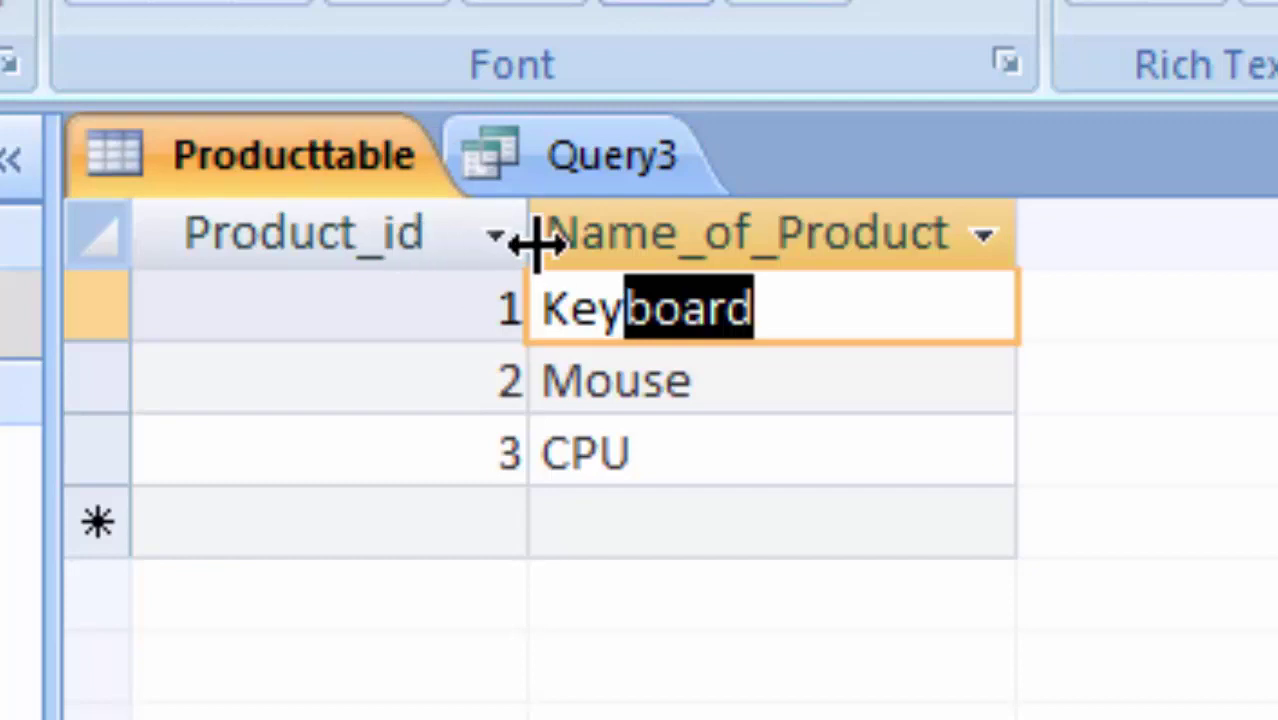
{"action": "left_click", "coordinate": [572, 178]}
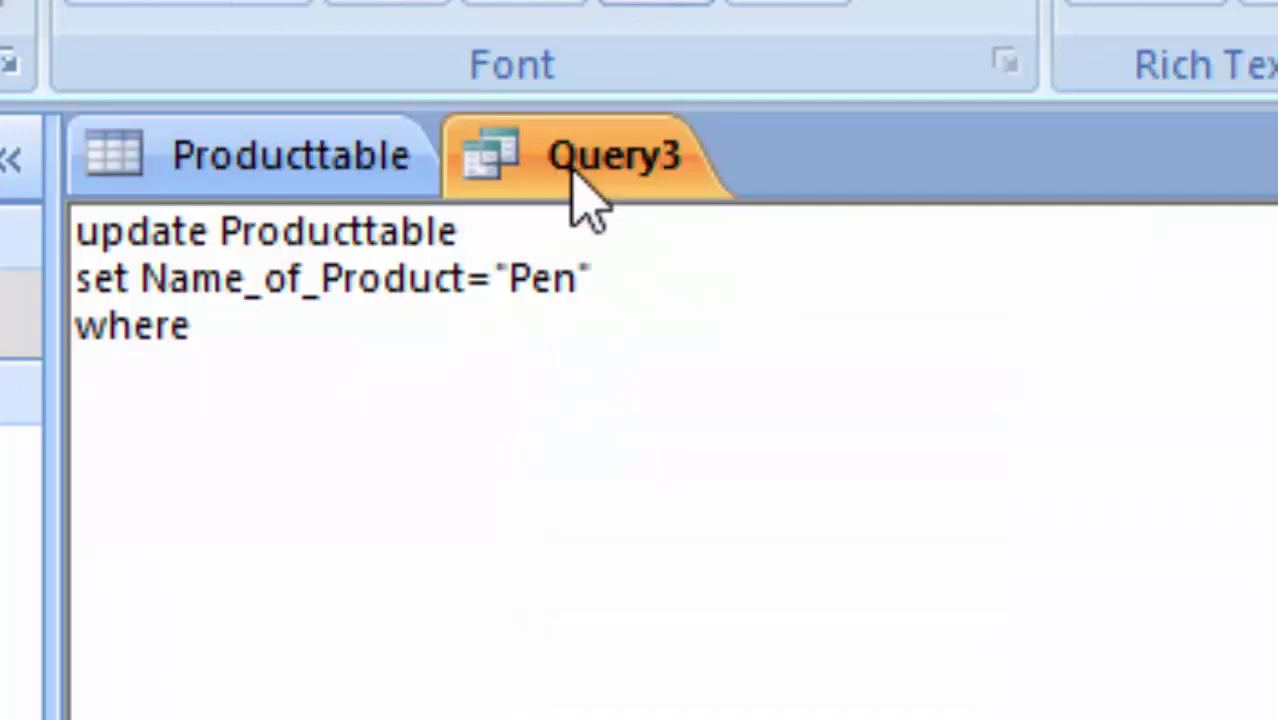
{"action": "type", "text": "Product"}
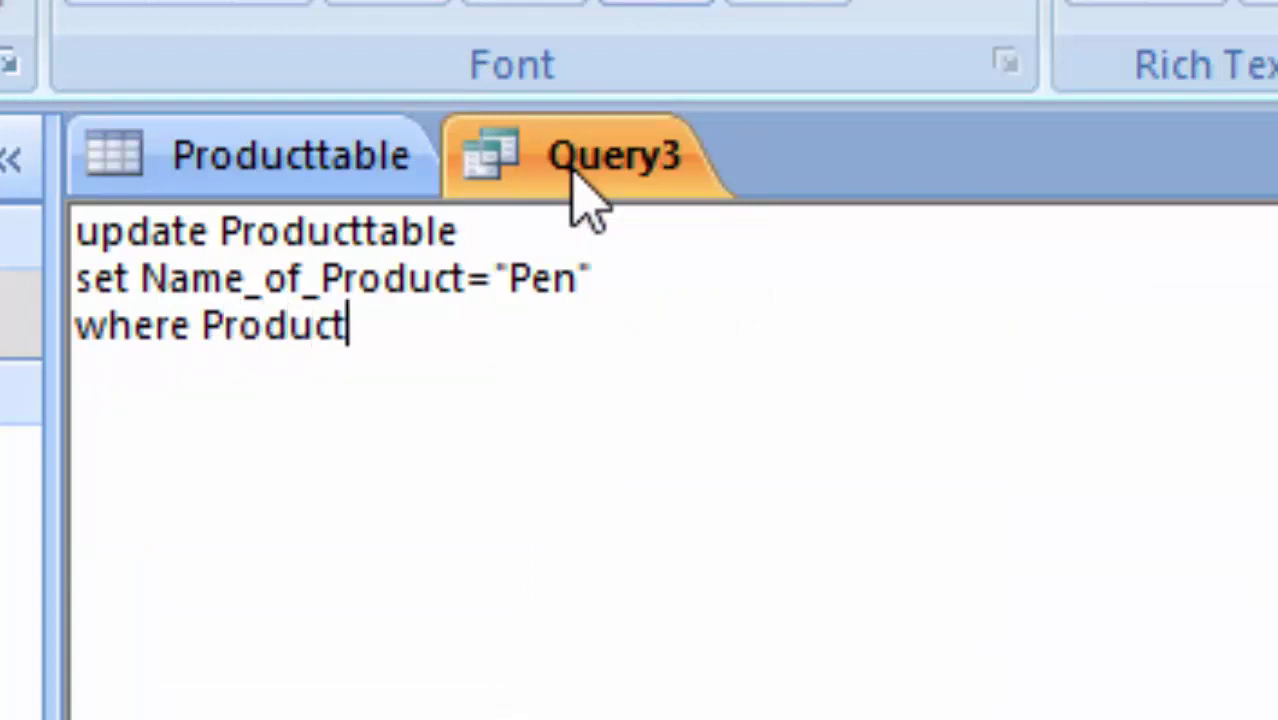
{"action": "type", "text": "_id="}
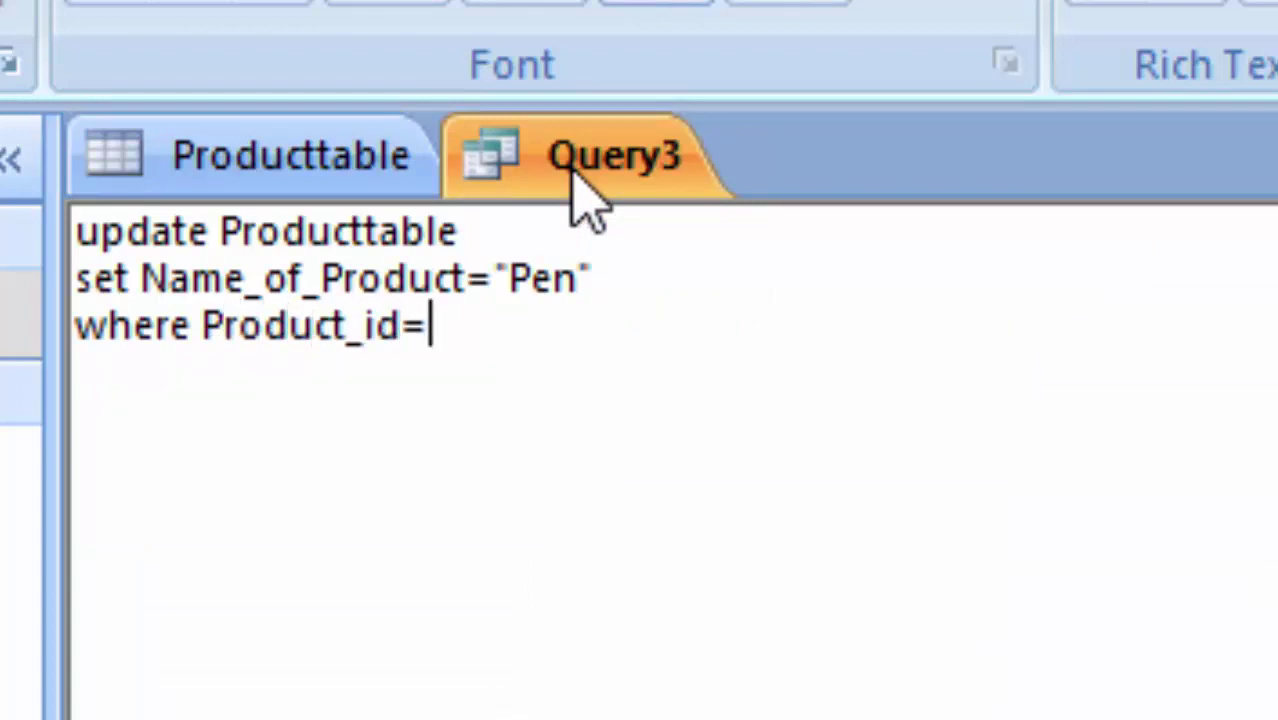
{"action": "type", "text": "1"}
{"action": "type", "text": ";"}
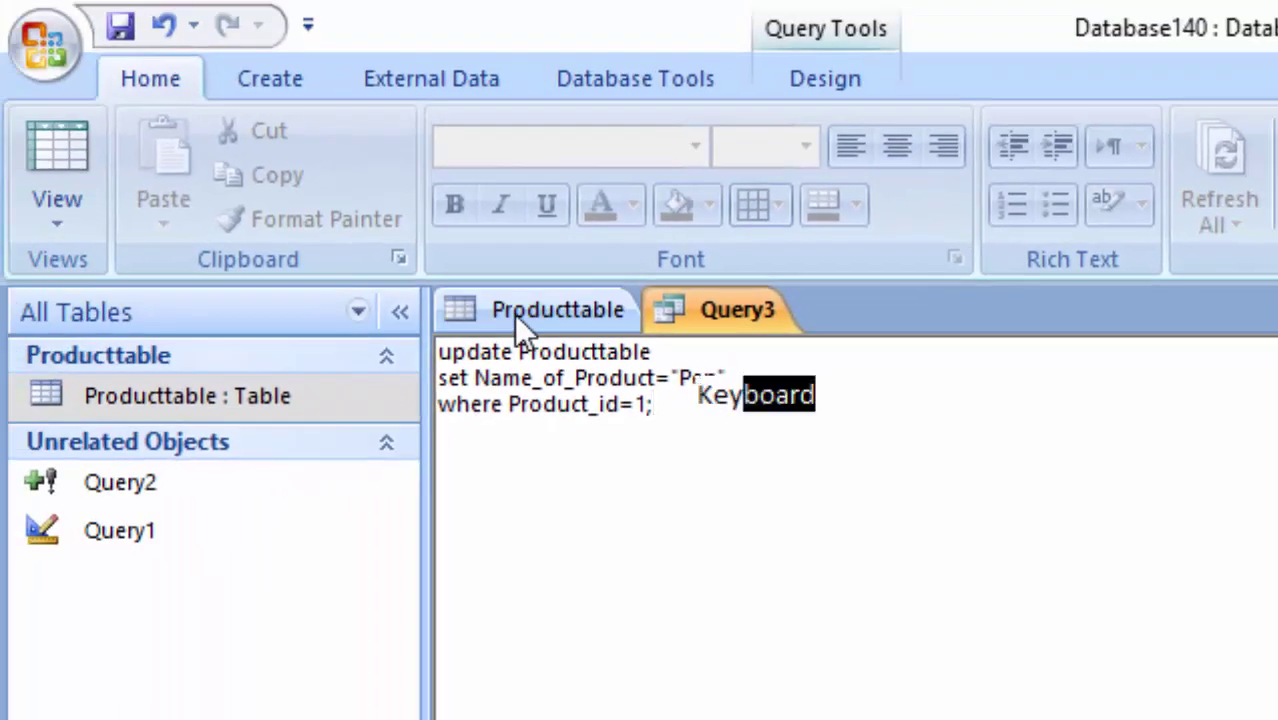
Close the Producttable datasheet and run the update query, confirming the 1-row update.
{"action": "right_click", "coordinate": [515, 318]}
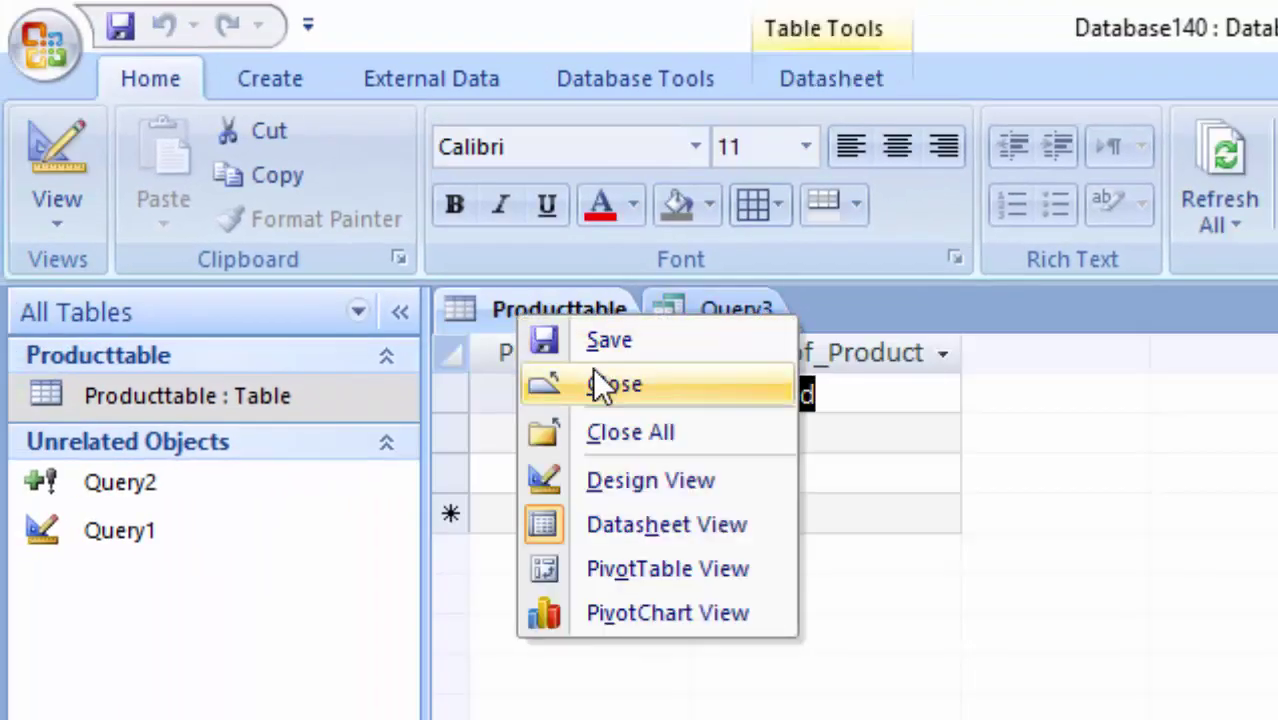
{"action": "left_click", "coordinate": [592, 368]}
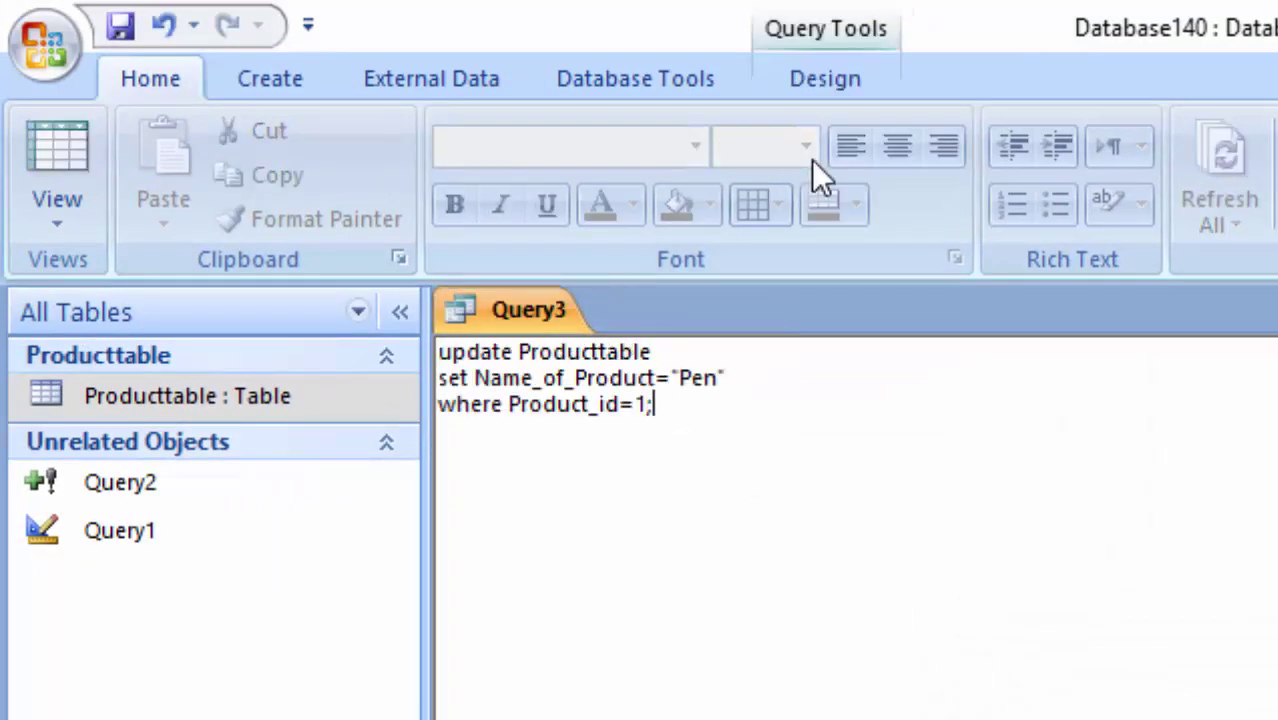
{"action": "left_click", "coordinate": [843, 78]}
{"action": "left_click", "coordinate": [139, 165]}
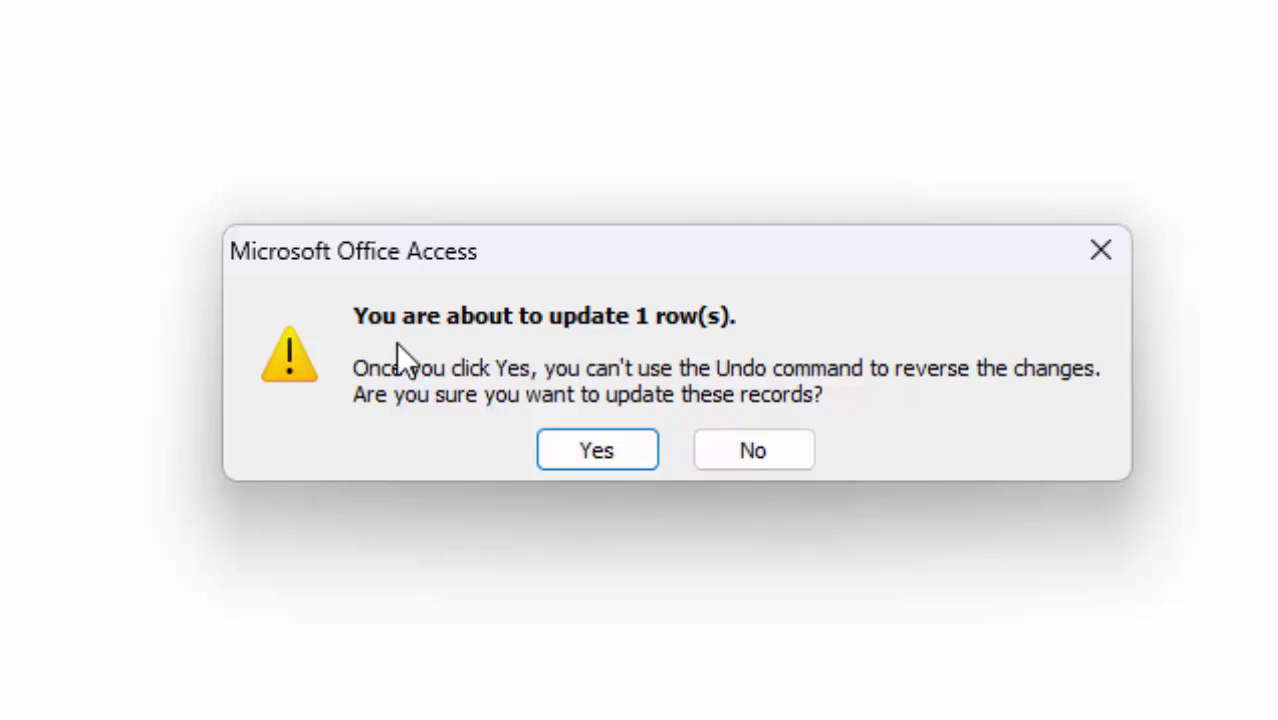
{"action": "left_click", "coordinate": [543, 455]}
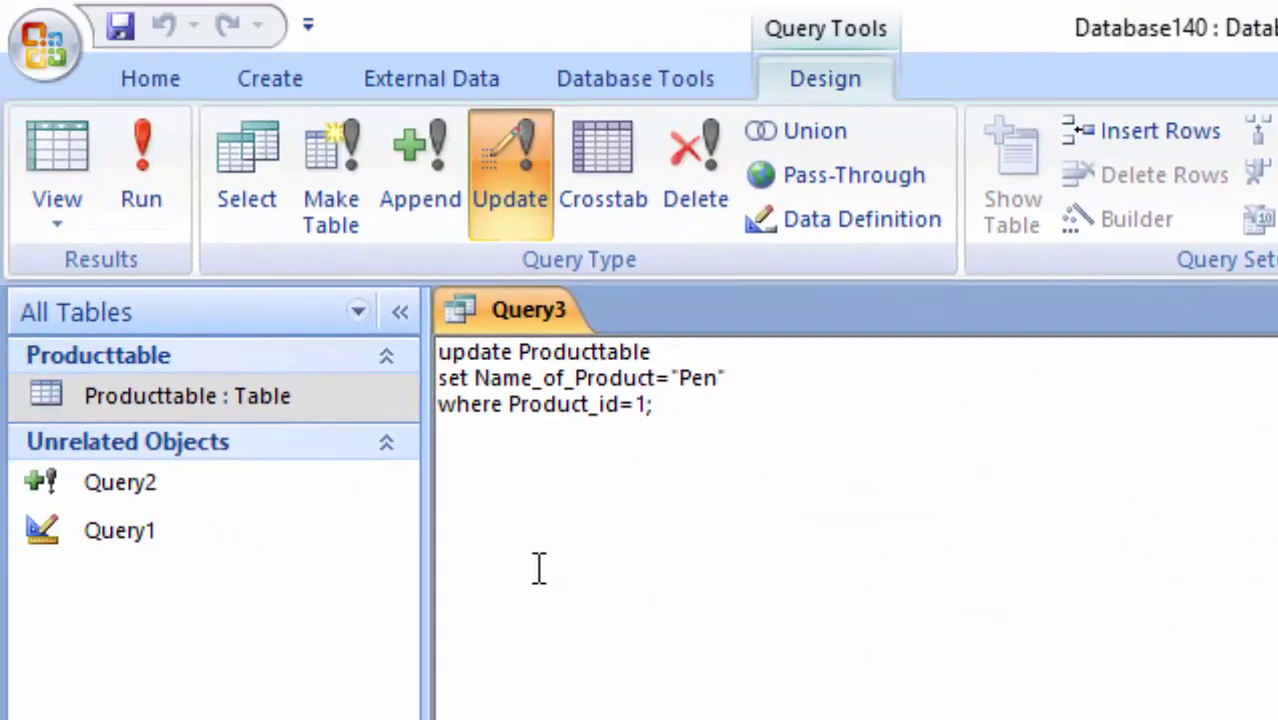
Verify Producttable row 1 now reads Pen and save the query as Query3.
{"action": "double_click", "coordinate": [298, 396]}
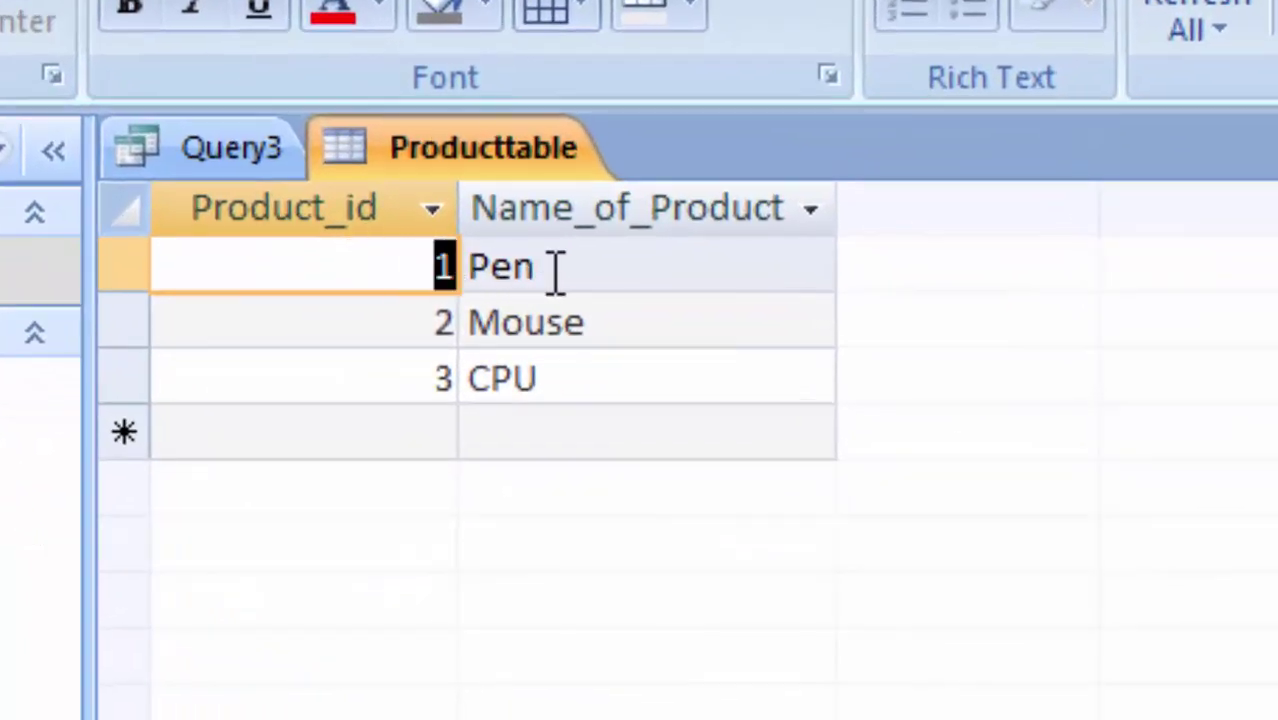
{"action": "double_click", "coordinate": [491, 262]}
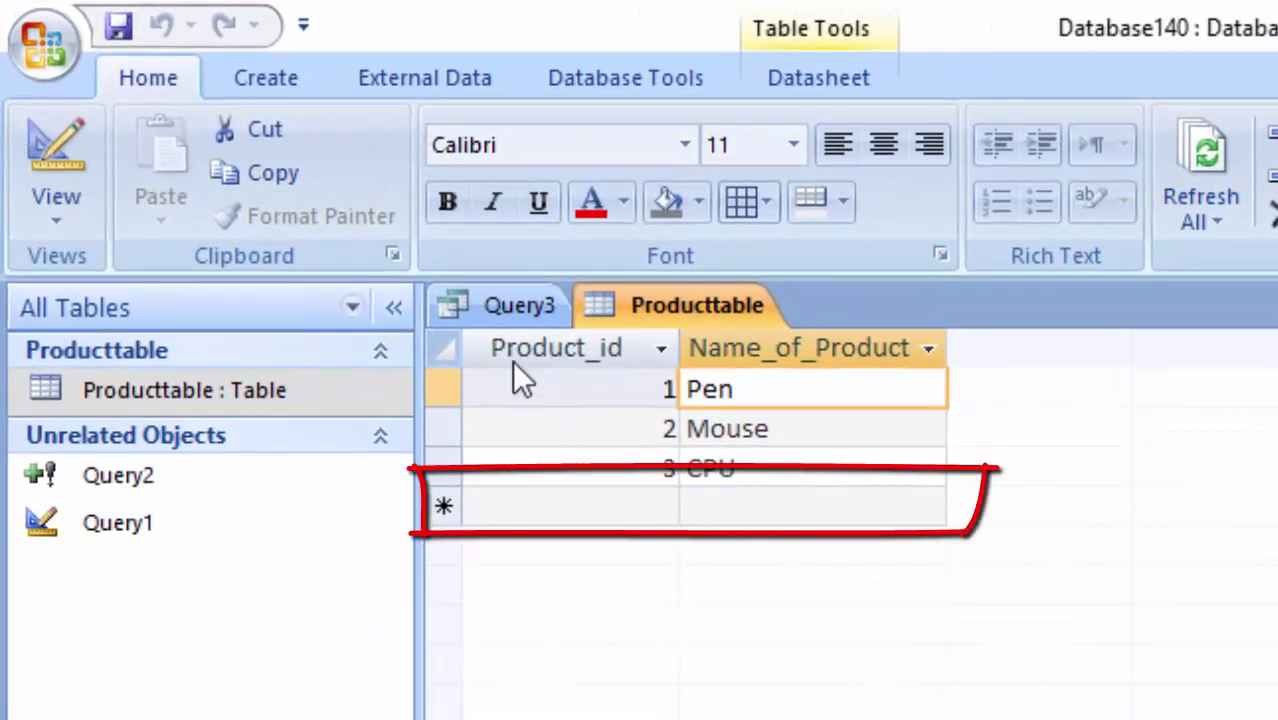
{"action": "right_click", "coordinate": [514, 305]}
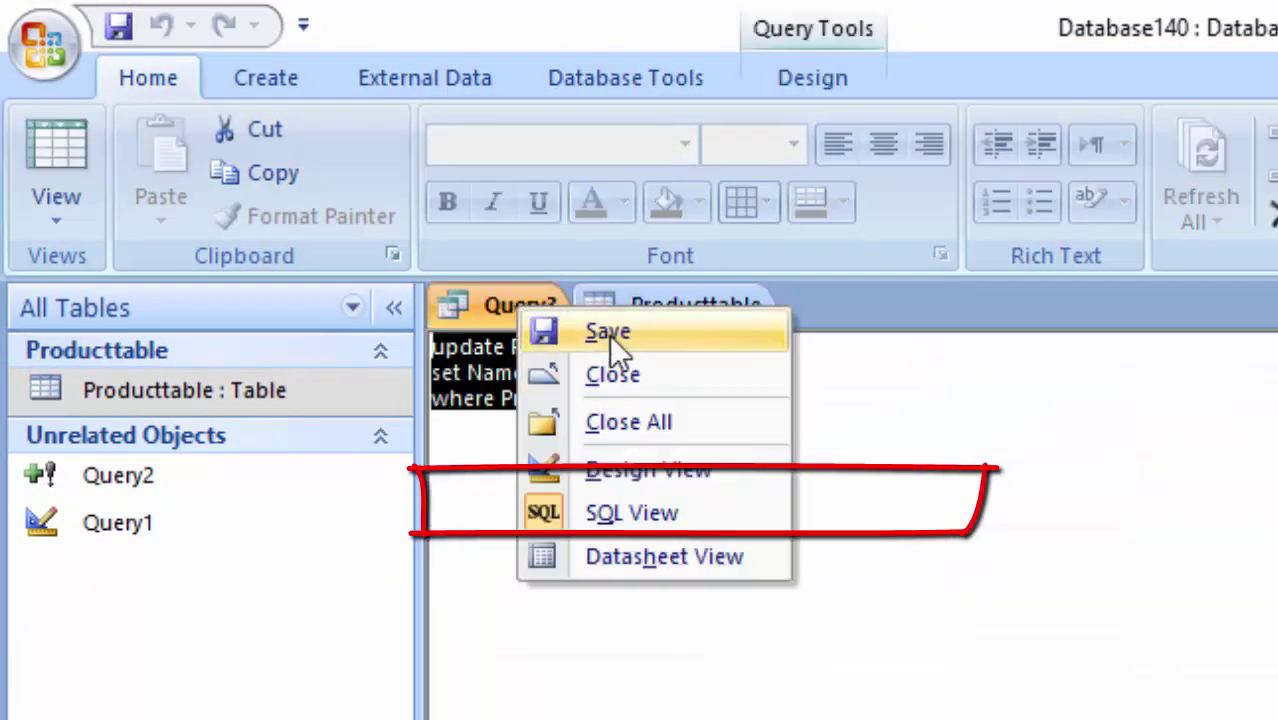
{"action": "left_click", "coordinate": [612, 333]}
{"action": "key", "text": "Return"}
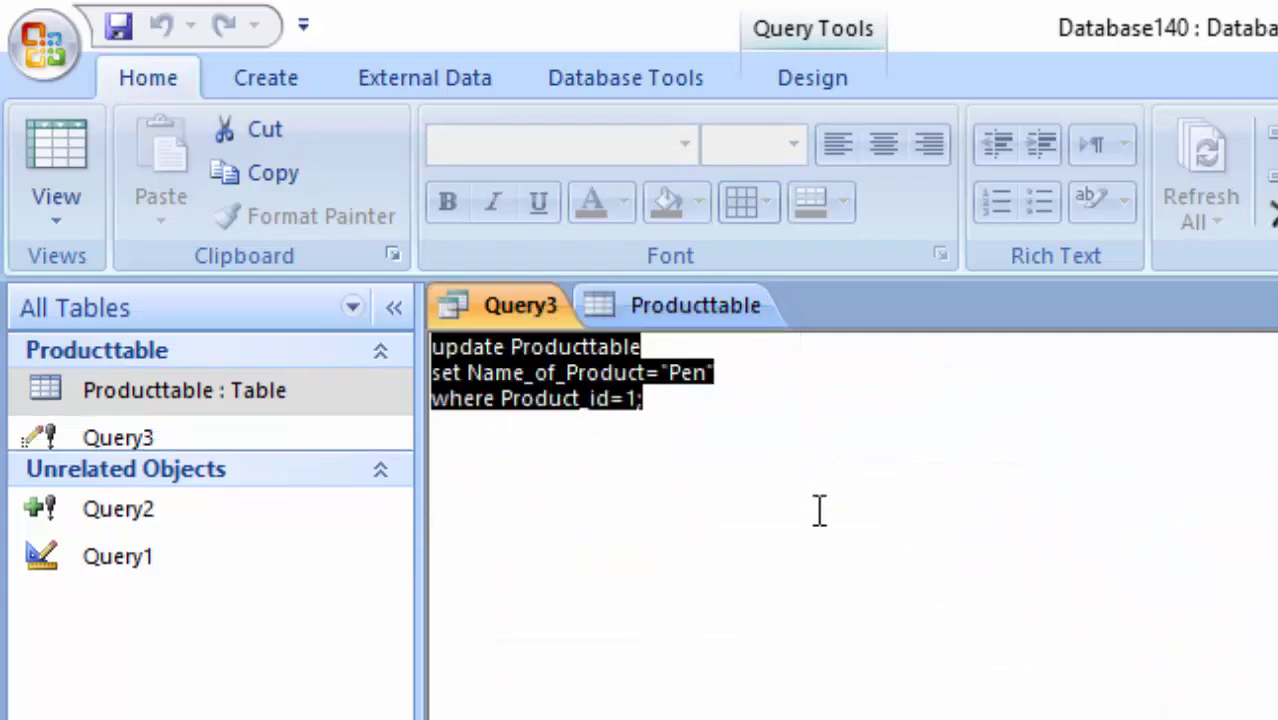
Close Query3 and start a new blank query, Query4.
{"action": "right_click", "coordinate": [514, 310]}
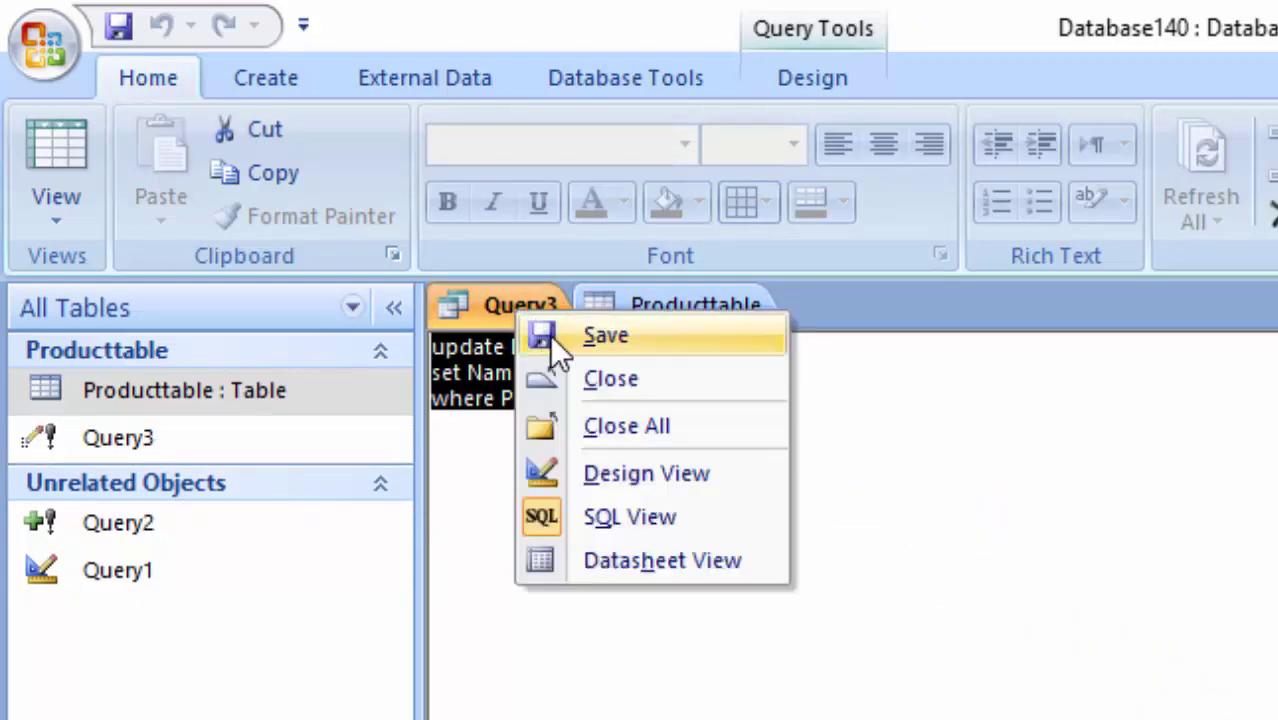
{"action": "left_click", "coordinate": [545, 374]}
{"action": "left_click", "coordinate": [268, 82]}
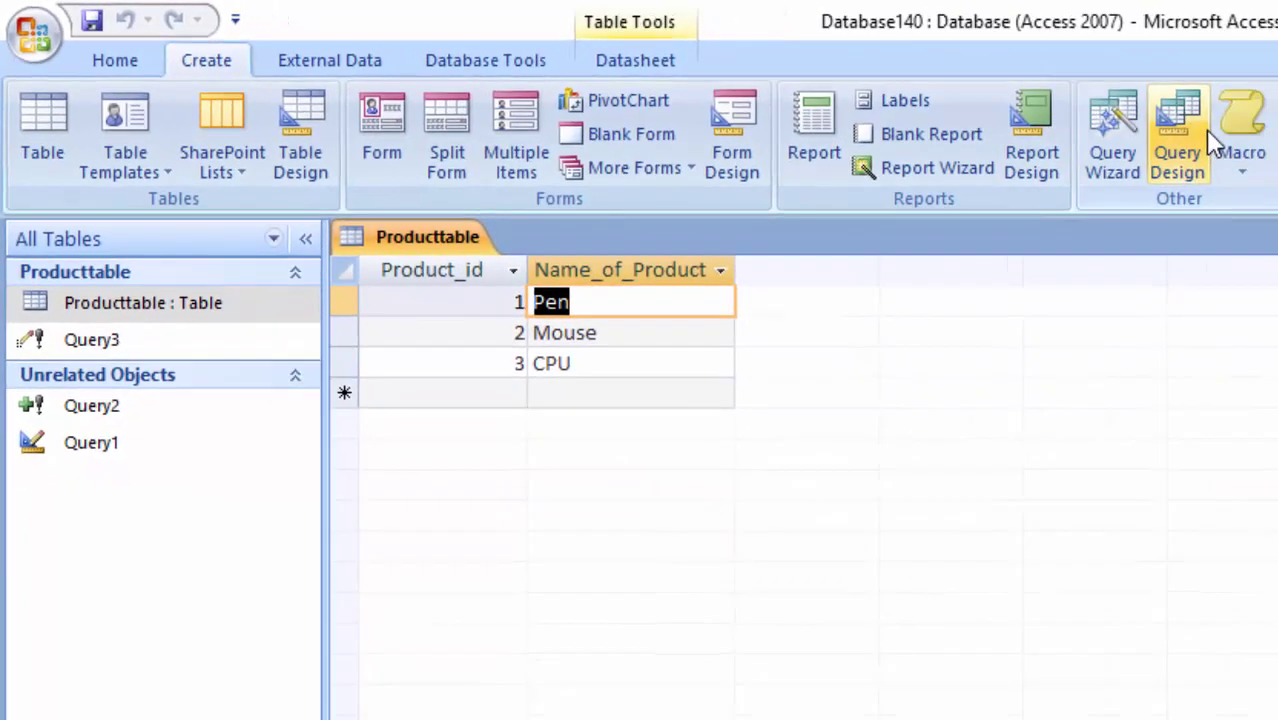
{"action": "left_click", "coordinate": [1206, 130]}
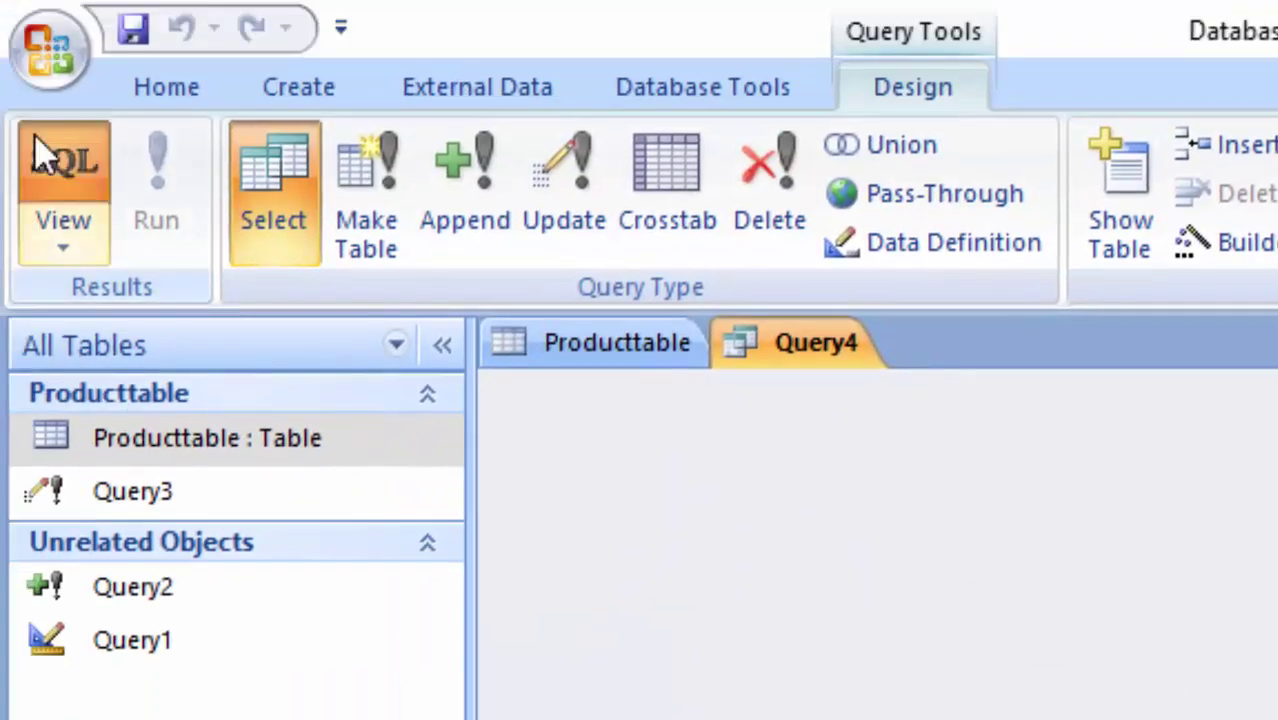
In Query4's SQL view, write 'insert into Producttable(Product_id,Name_of_Product)'.
{"action": "left_click", "coordinate": [63, 157]}
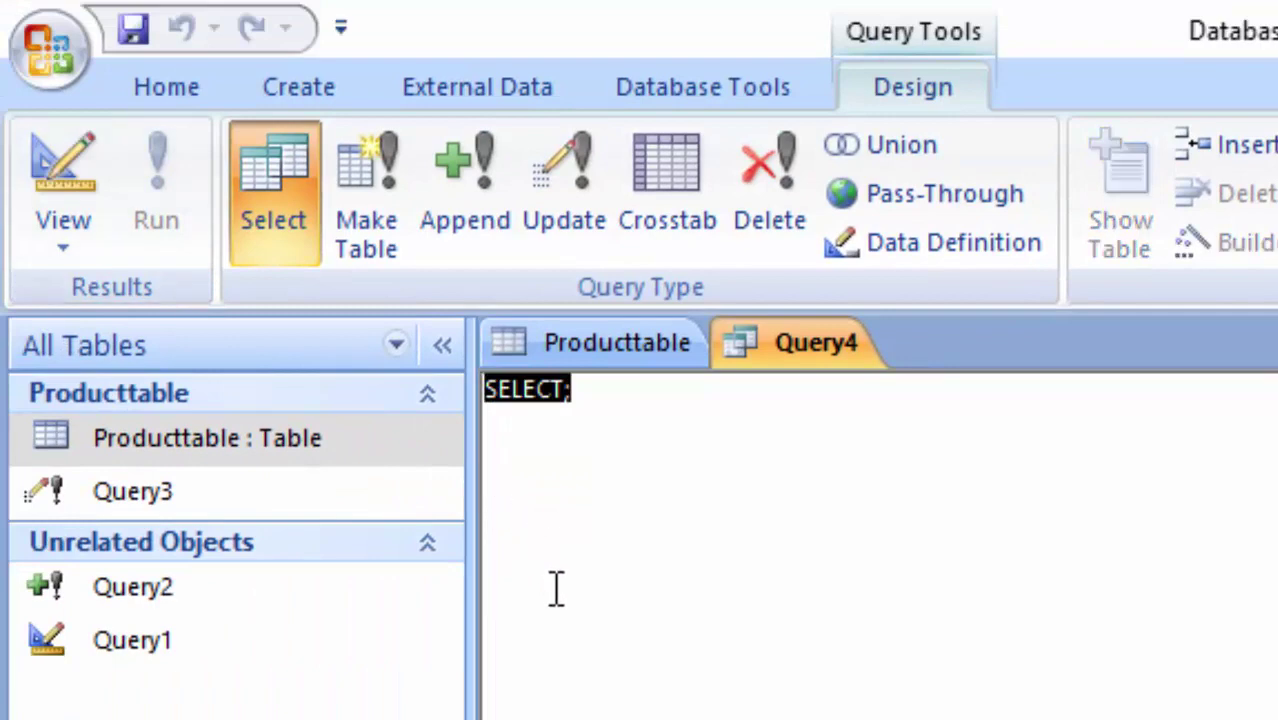
{"action": "key", "text": "Delete"}
{"action": "type", "text": "n"}
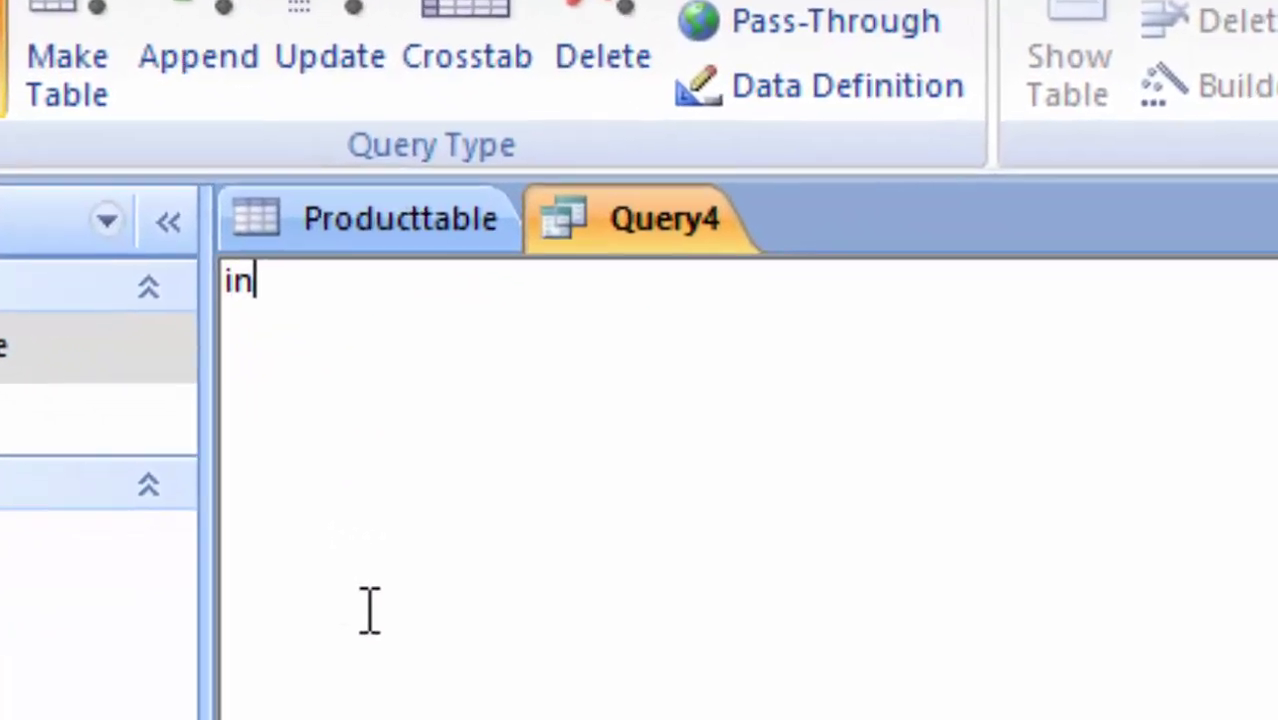
{"action": "type", "text": "sert in"}
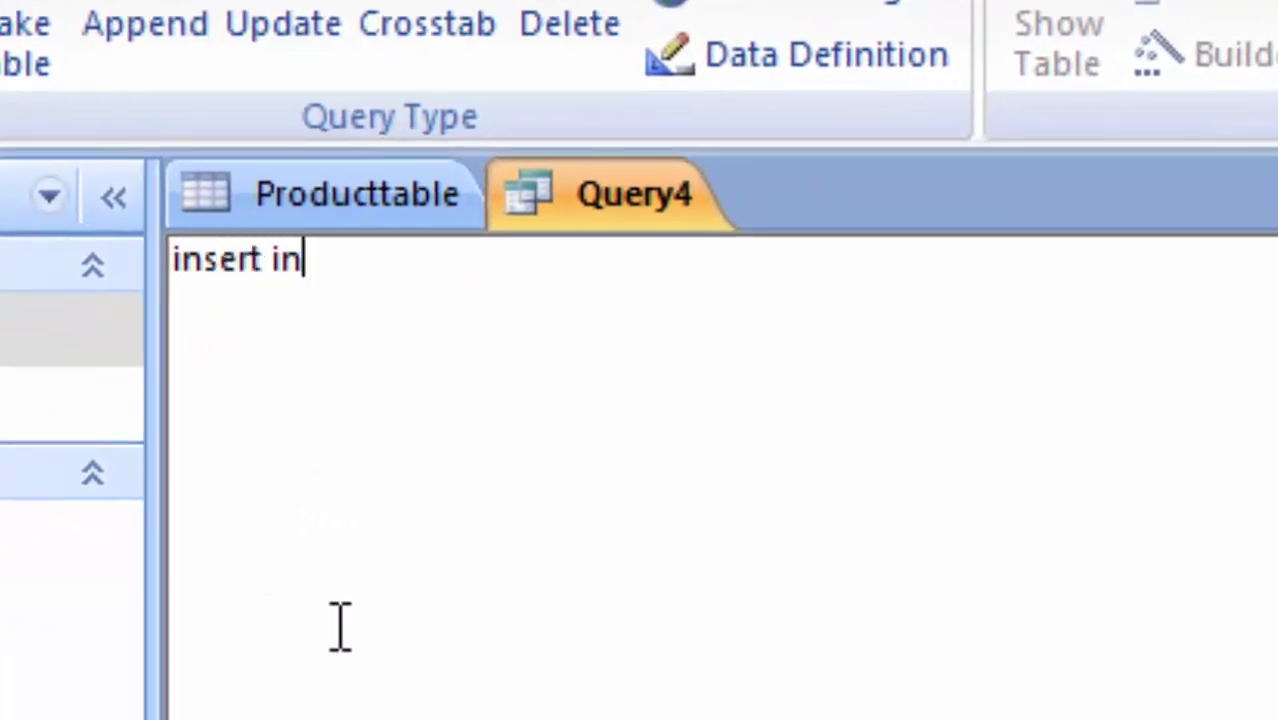
{"action": "type", "text": "o"}
{"action": "key", "text": "BackSpace"}
{"action": "type", "text": "t"}
{"action": "type", "text": "o"}
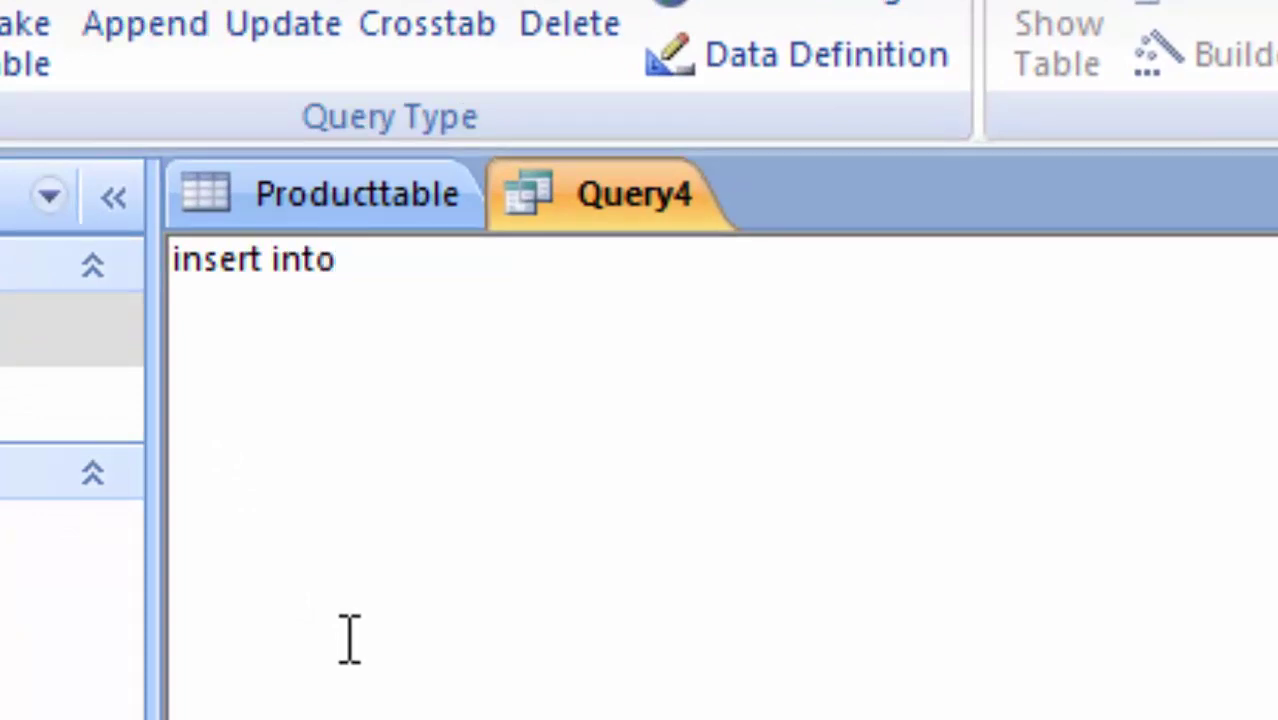
{"action": "type", "text": " Pro"}
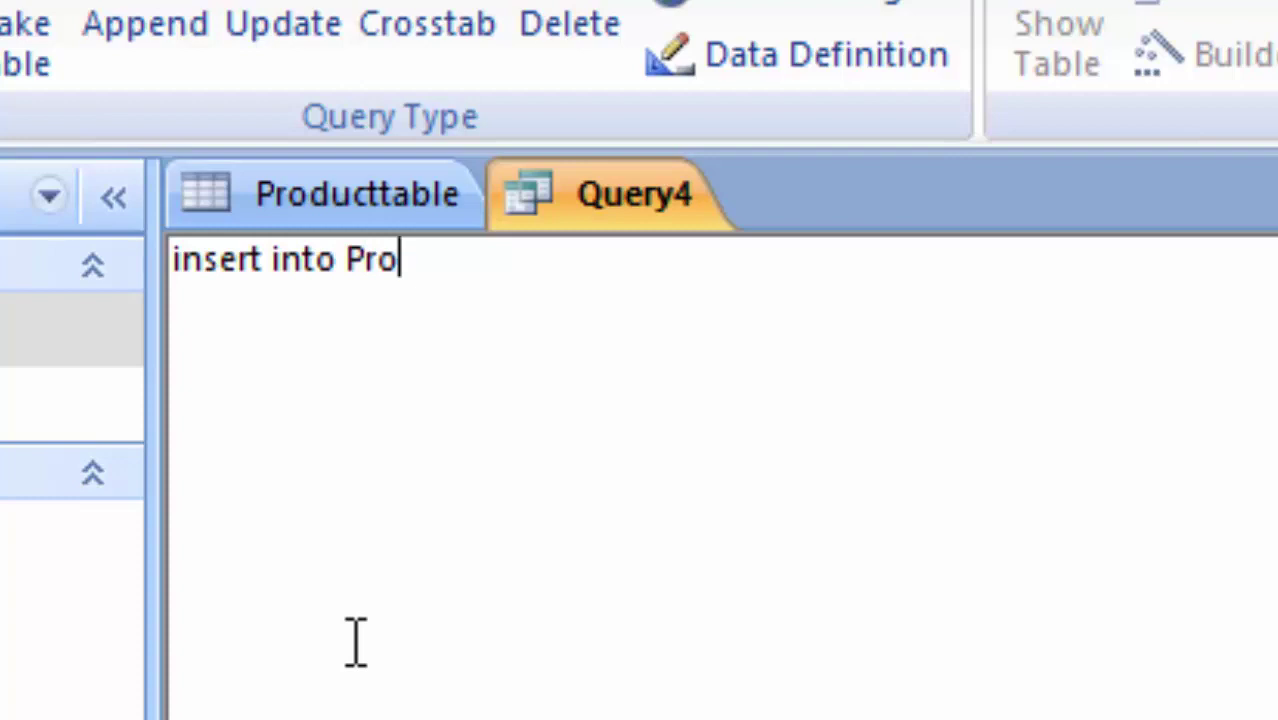
{"action": "type", "text": "ducttab"}
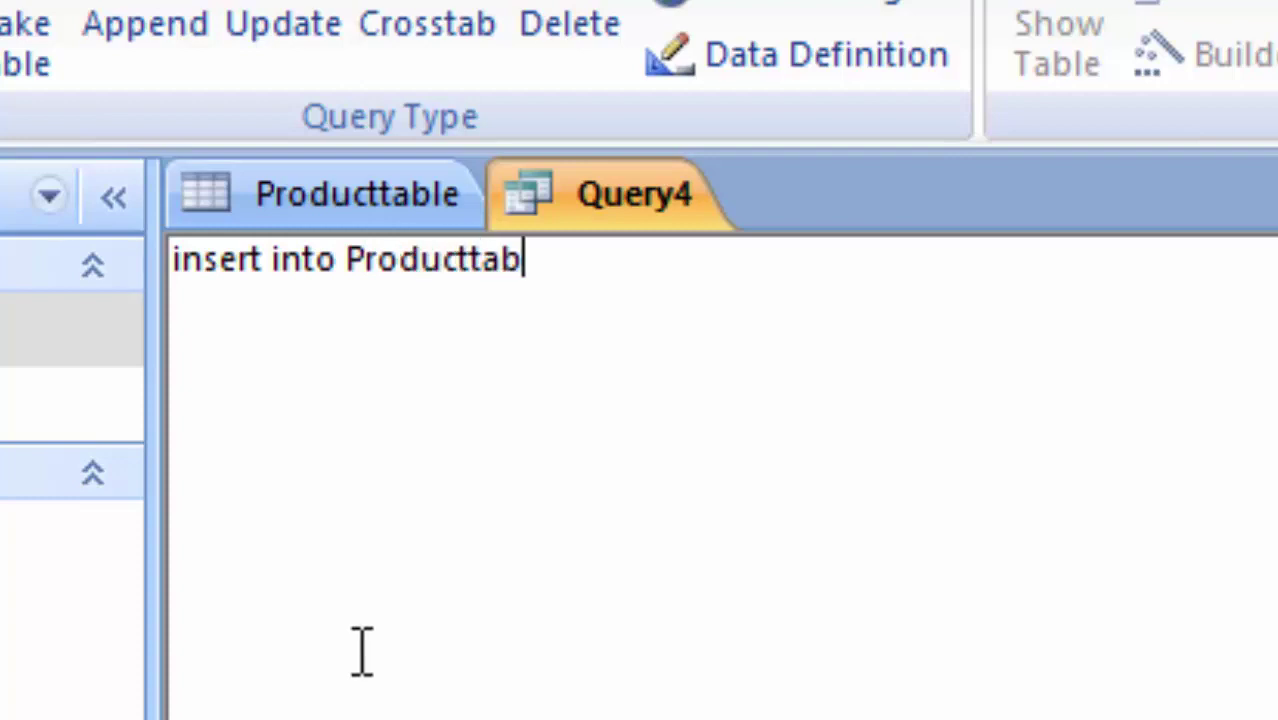
{"action": "type", "text": "le"}
{"action": "type", "text": "("}
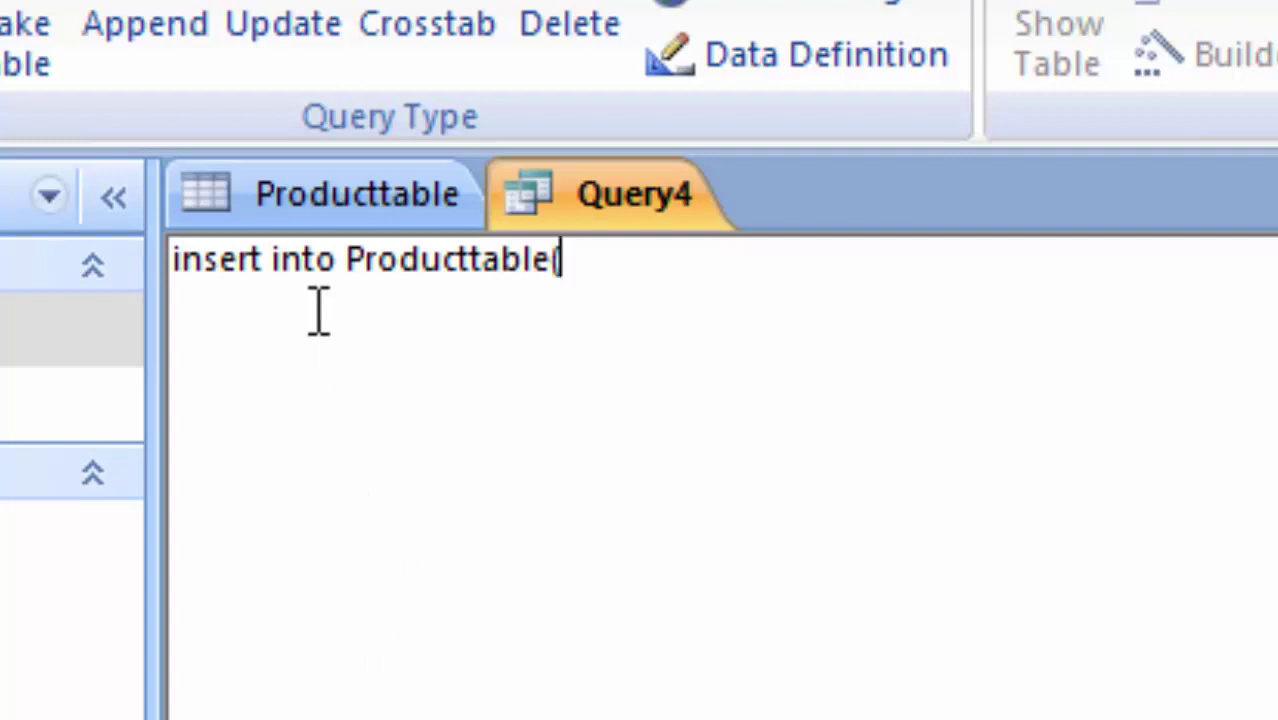
{"action": "left_click", "coordinate": [350, 225]}
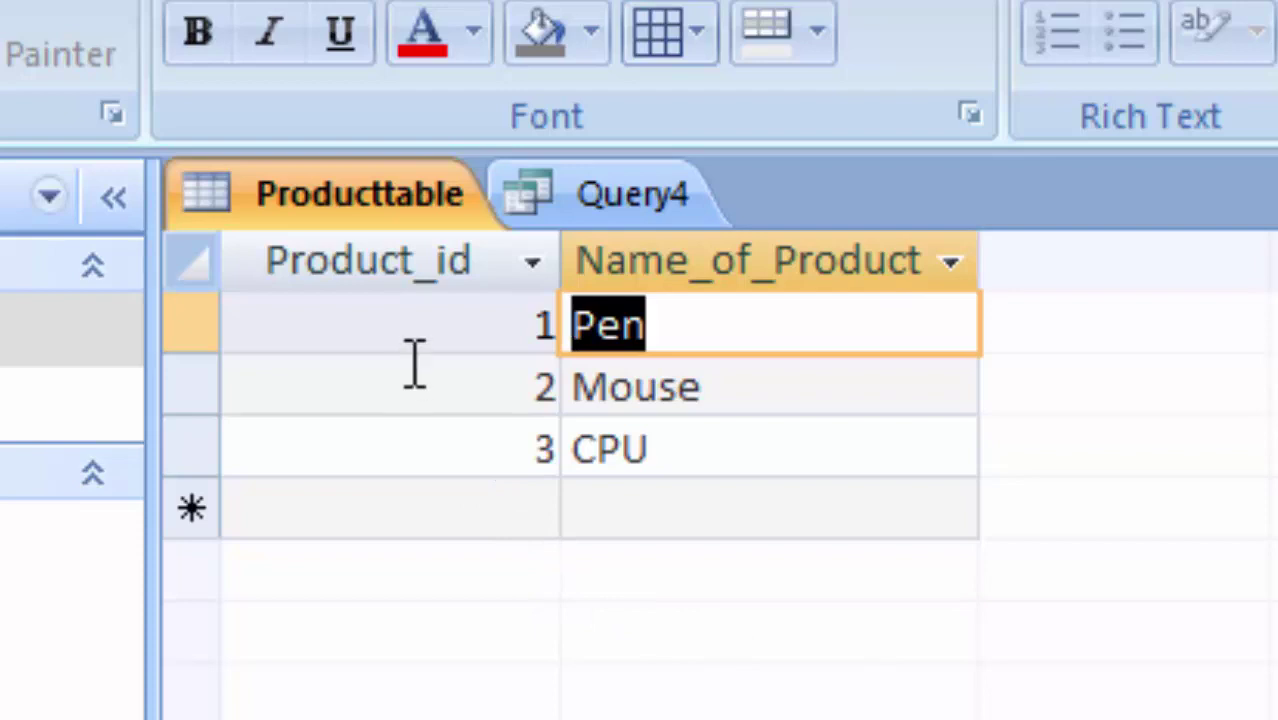
{"action": "left_click", "coordinate": [570, 190]}
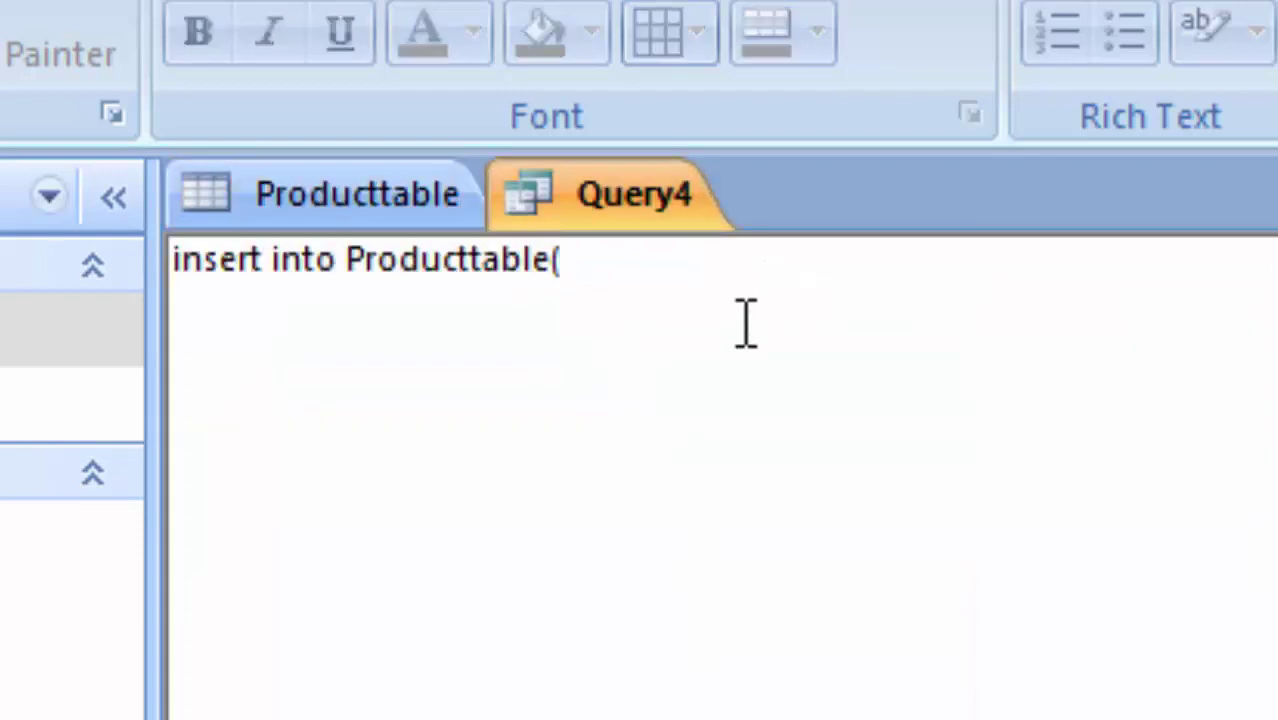
{"action": "type", "text": "Product"}
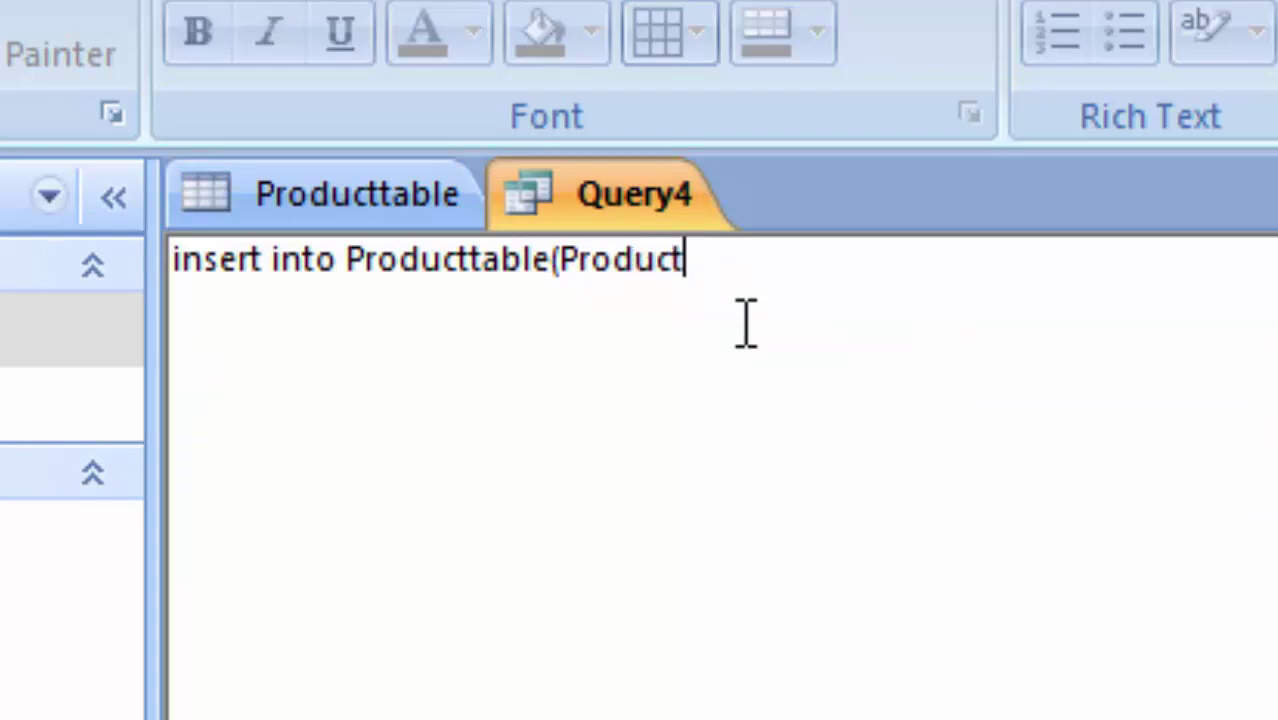
{"action": "type", "text": "_id,"}
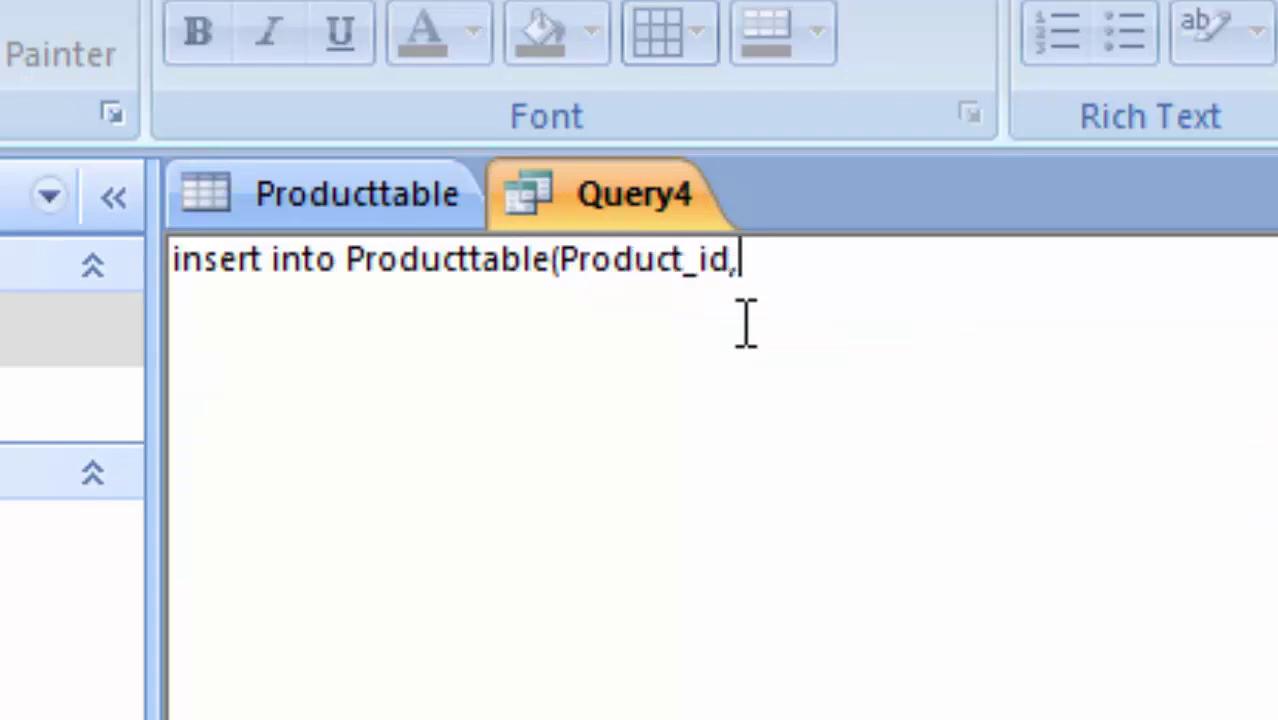
{"action": "type", "text": "Name_"}
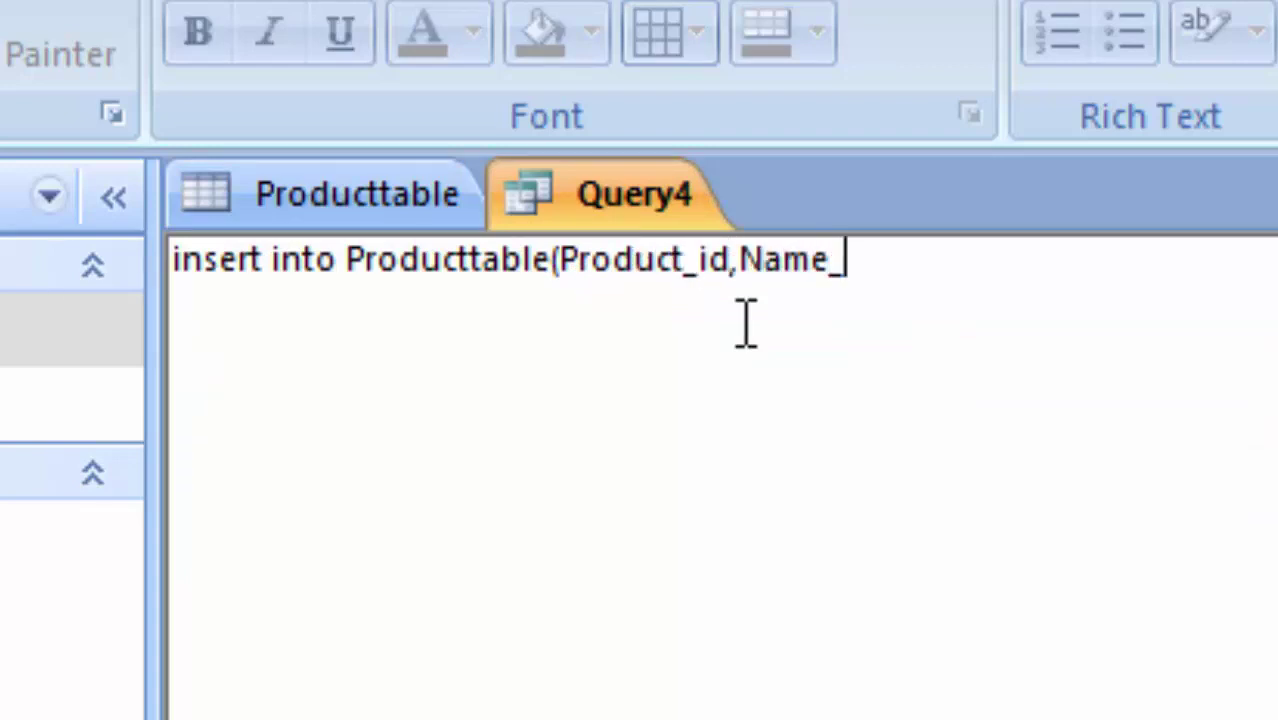
{"action": "type", "text": "of_P"}
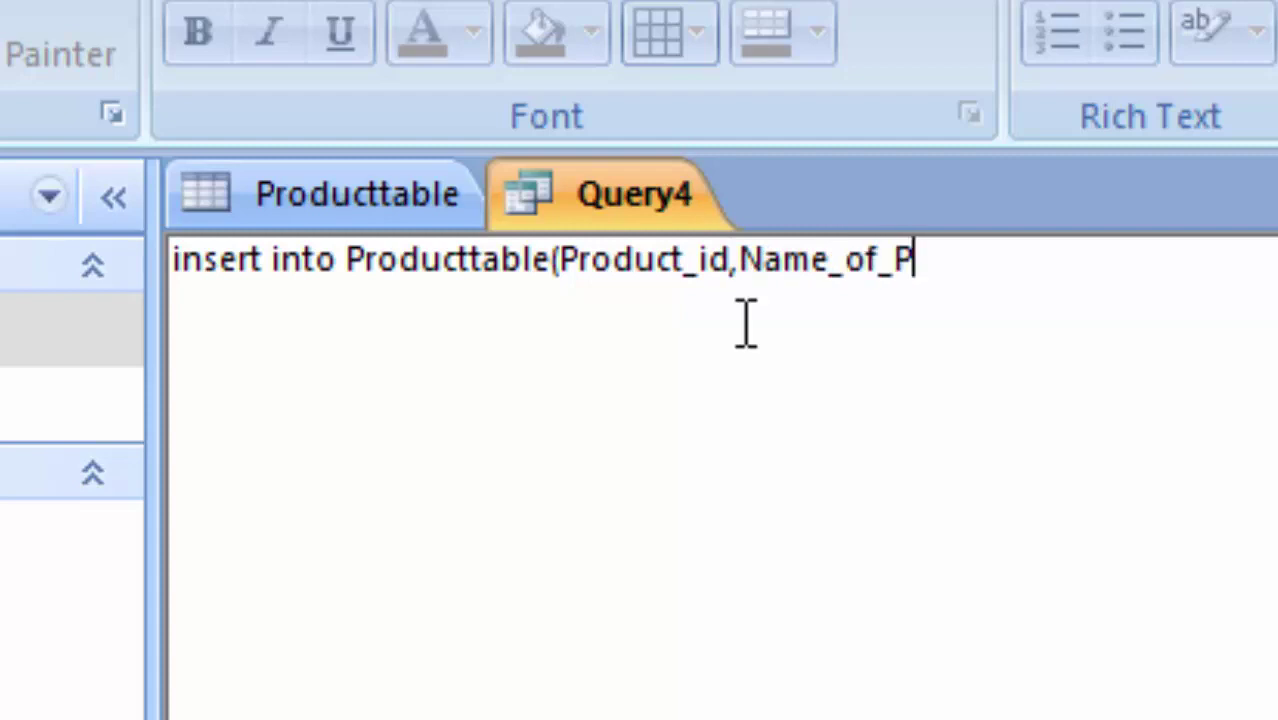
{"action": "type", "text": "roduct"}
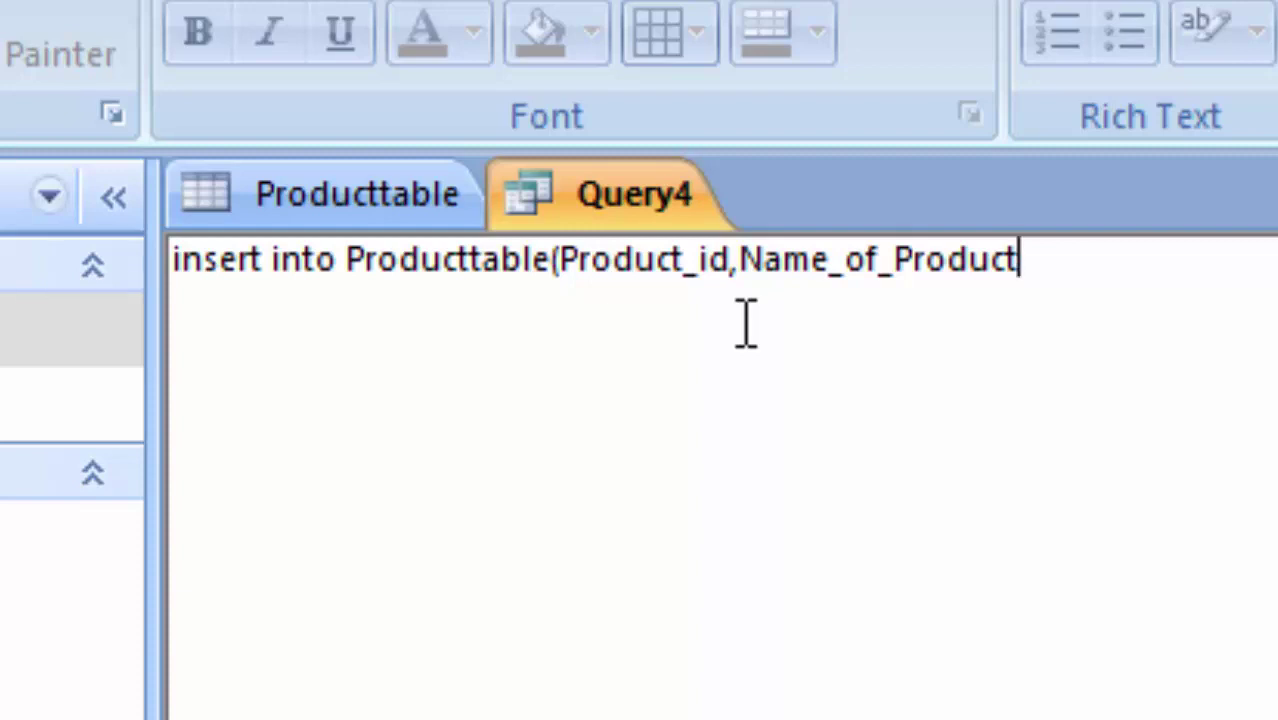
{"action": "type", "text": ")"}
Add a second line with the values clause for product 33, Chilli_Powder.
{"action": "key", "text": "Return"}
{"action": "type", "text": "va"}
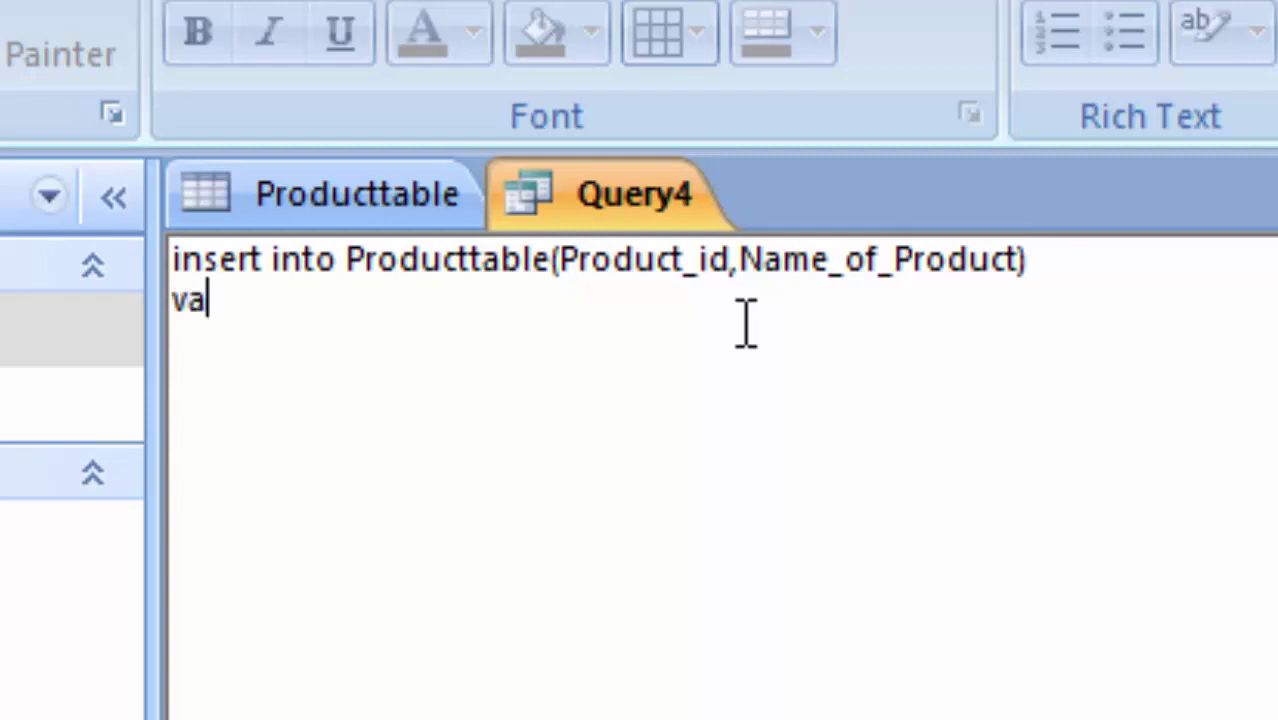
{"action": "type", "text": "lues("}
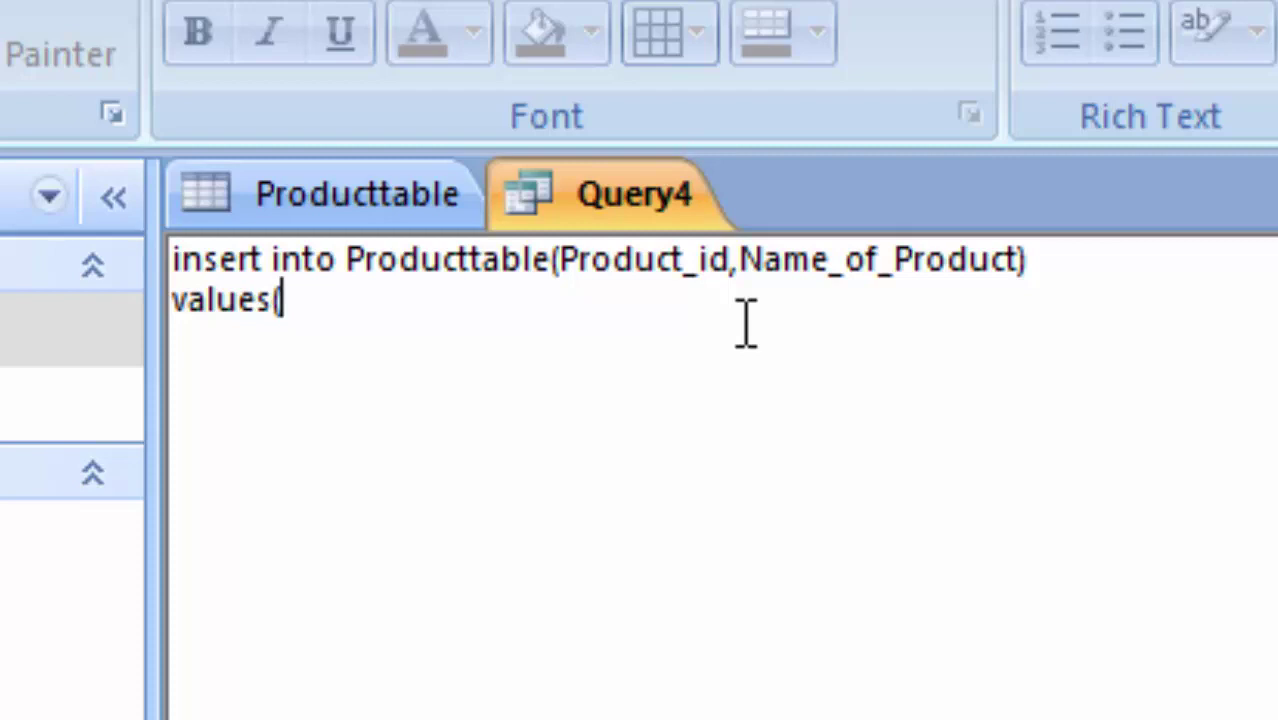
{"action": "type", "text": "33"}
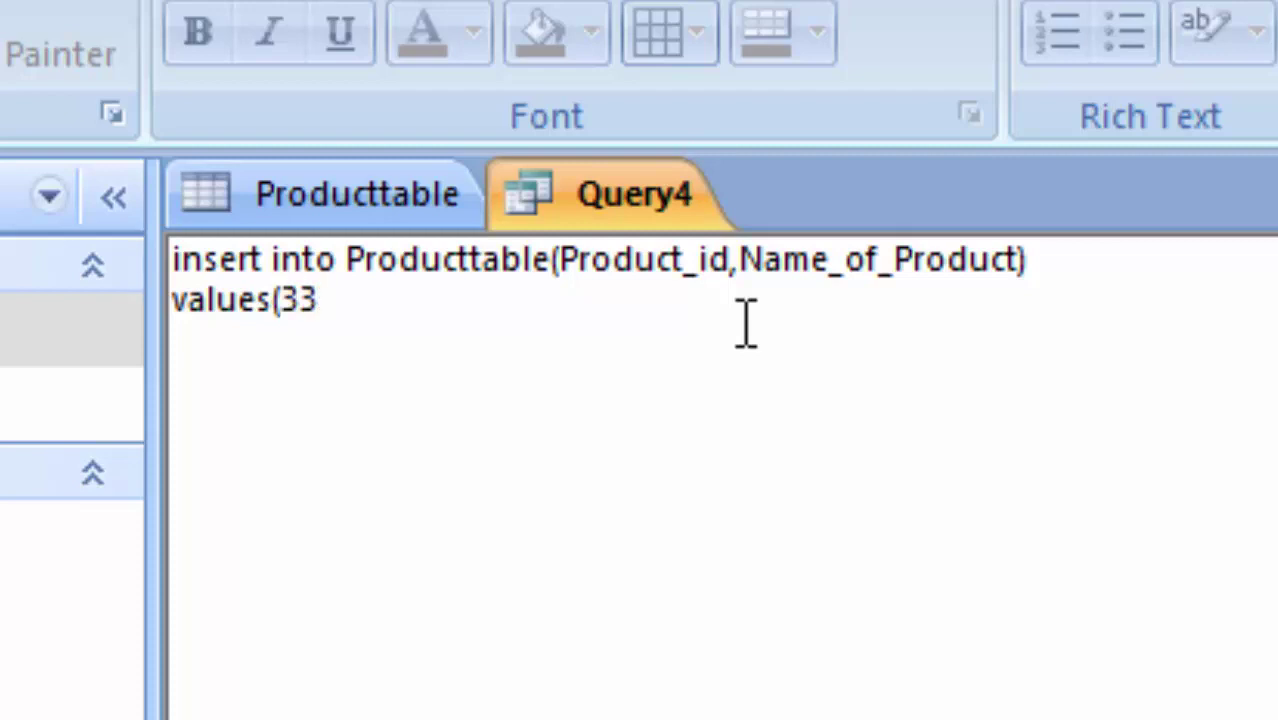
{"action": "type", "text": ","}
{"action": "type", "text": "Chill"}
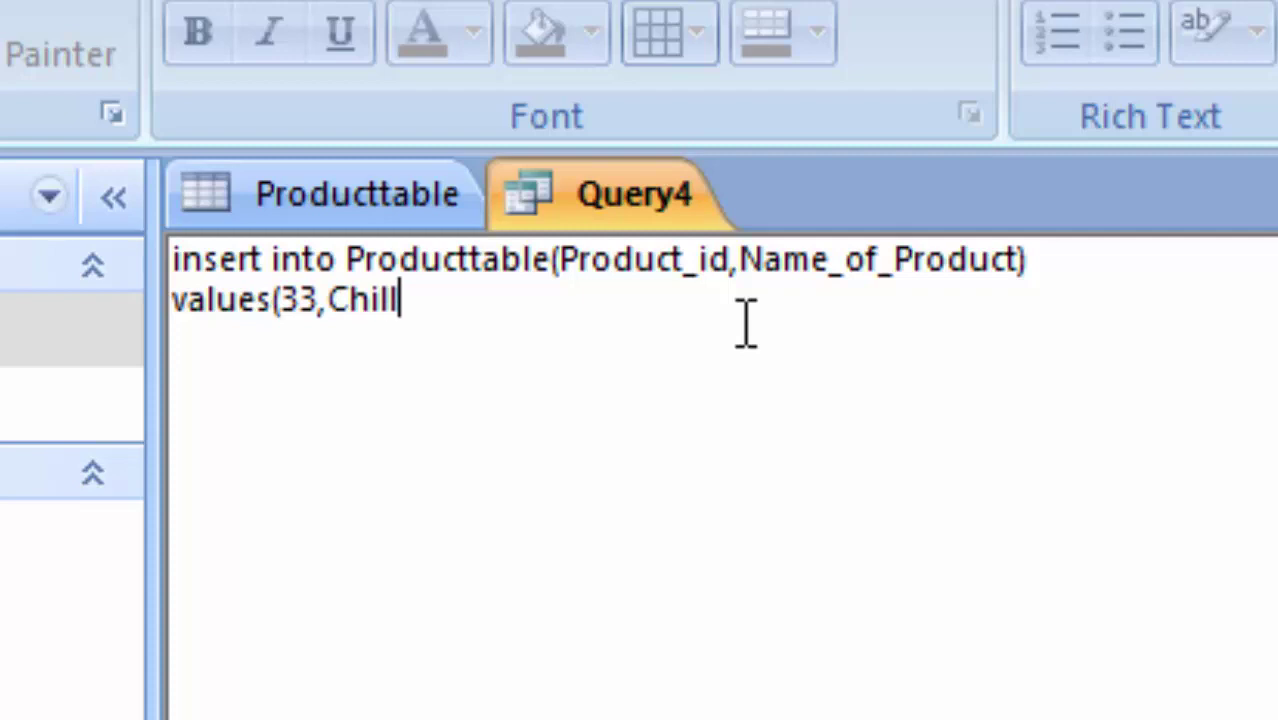
{"action": "type", "text": "i Powd"}
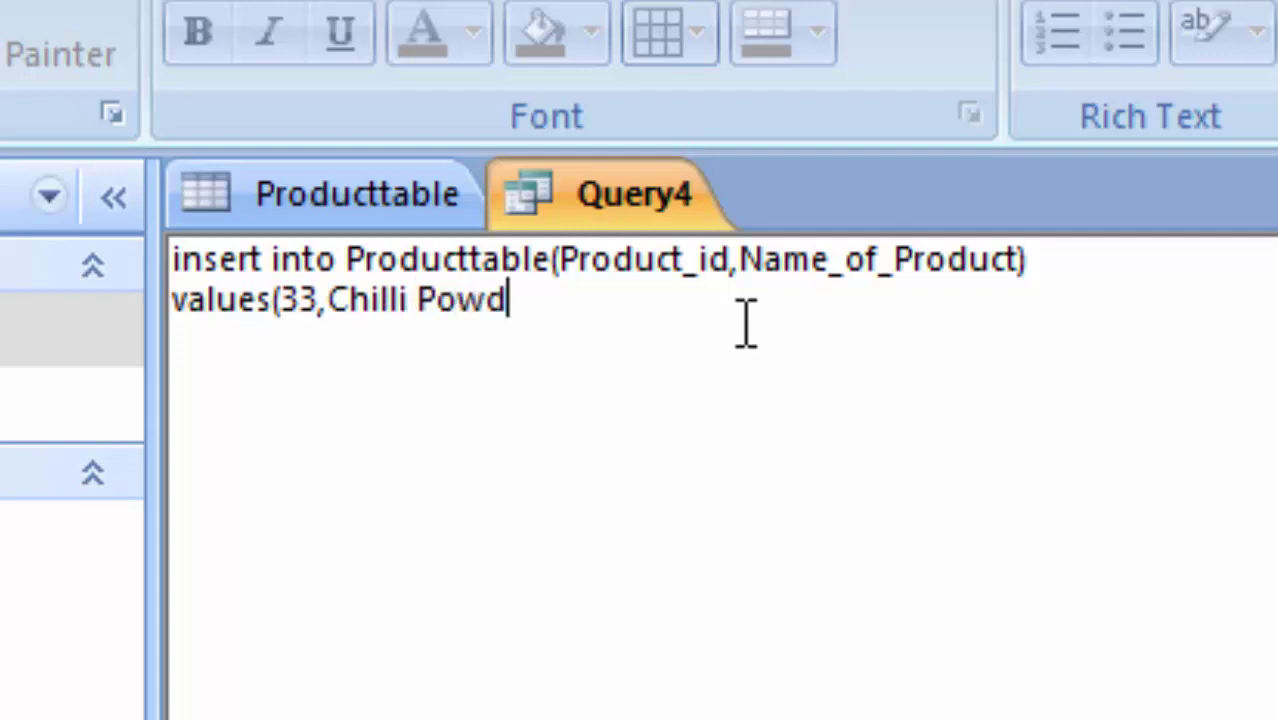
{"action": "type", "text": "er"}
{"action": "type", "text": ");"}
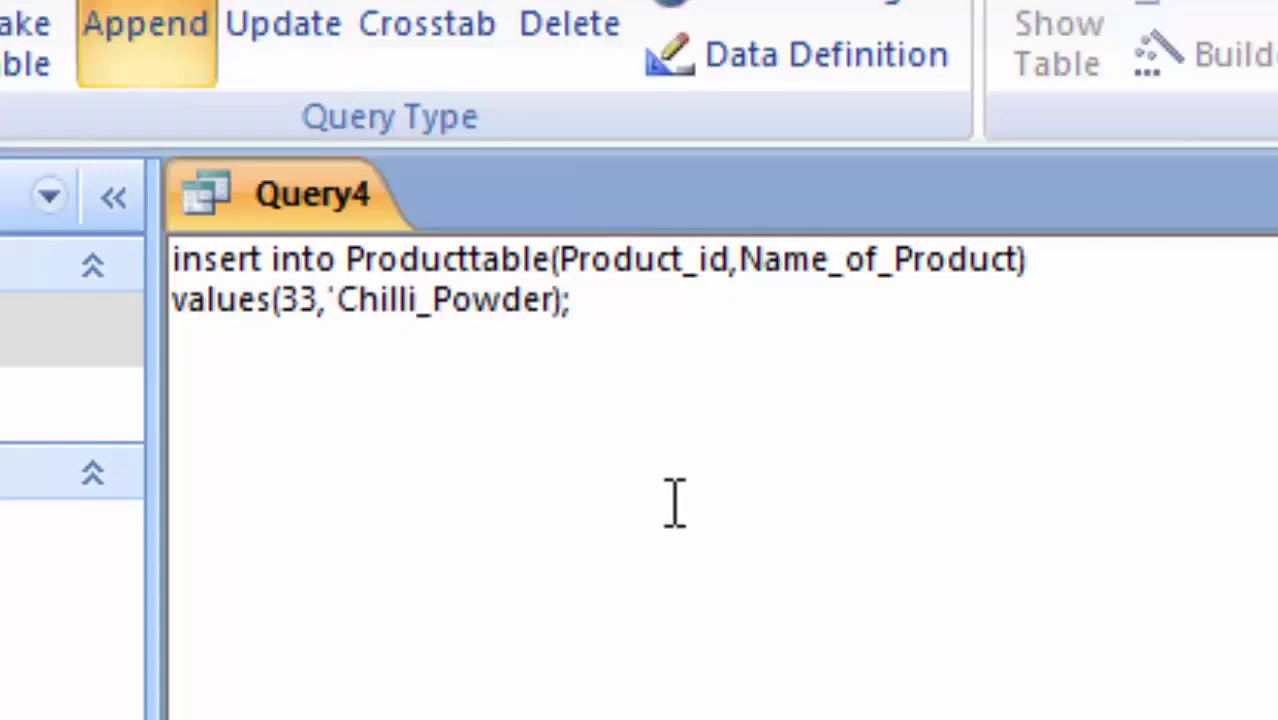
Close the quote after Chilli_Powder, run the append of 33 Chilli_Powder, and open Producttable to verify it.
{"action": "left_click", "coordinate": [555, 300]}
{"action": "type", "text": "'"}
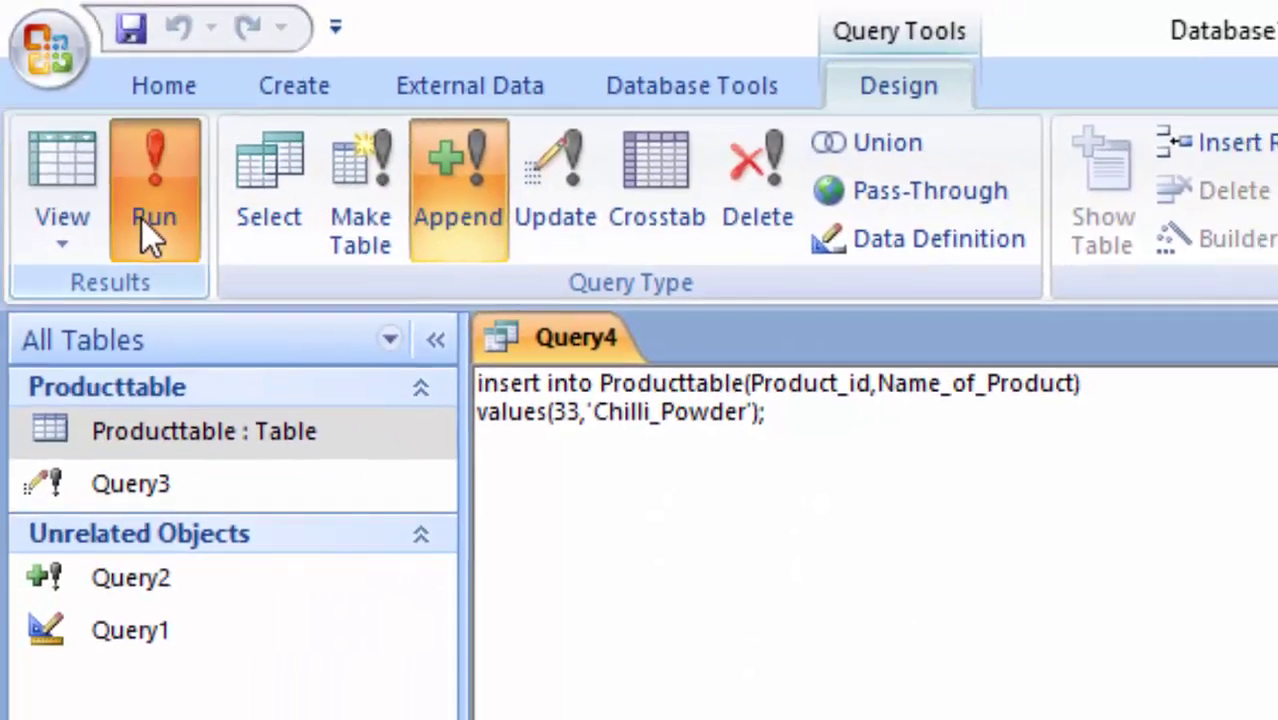
{"action": "left_click", "coordinate": [146, 225]}
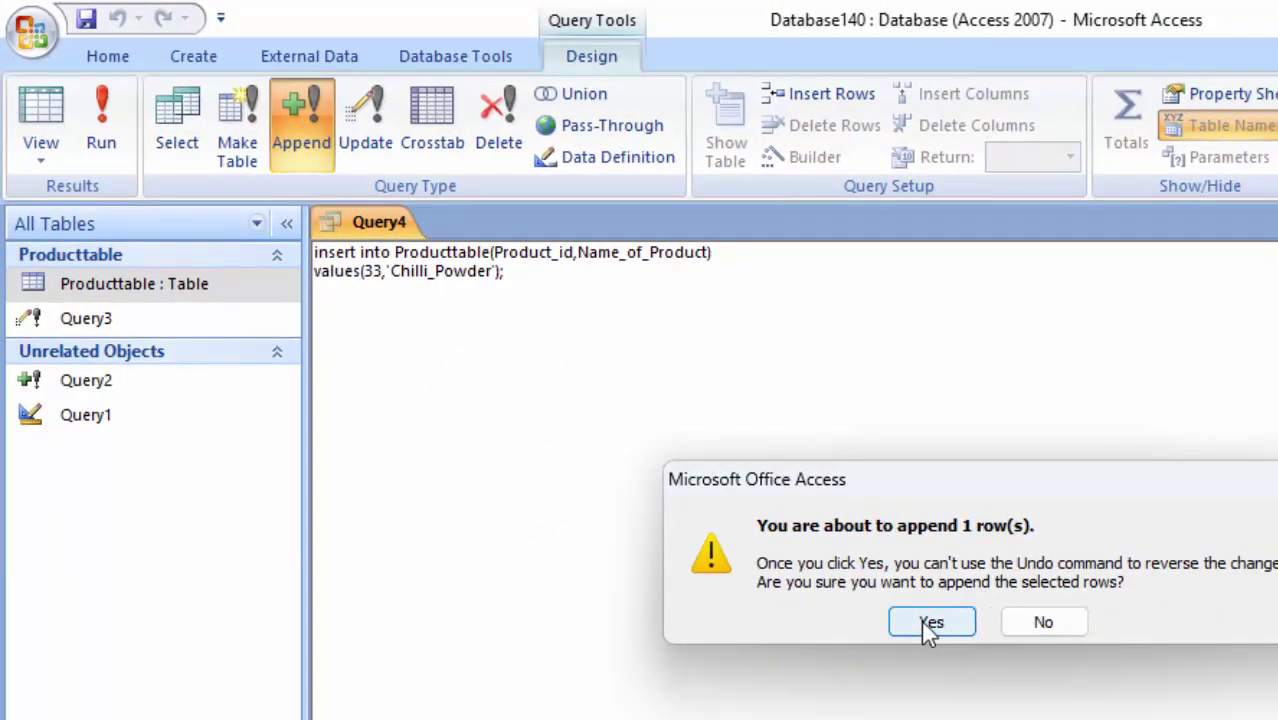
{"action": "left_click", "coordinate": [929, 622]}
{"action": "left_click", "coordinate": [104, 289]}
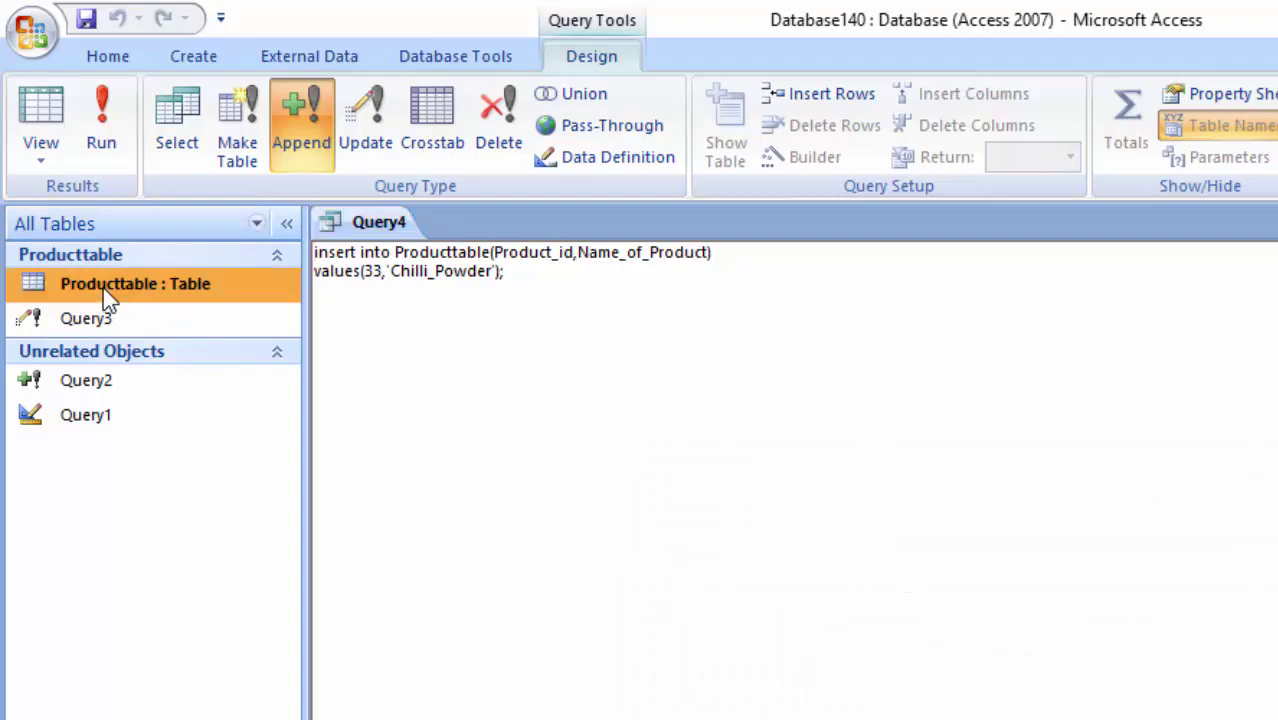
{"action": "double_click", "coordinate": [104, 289]}
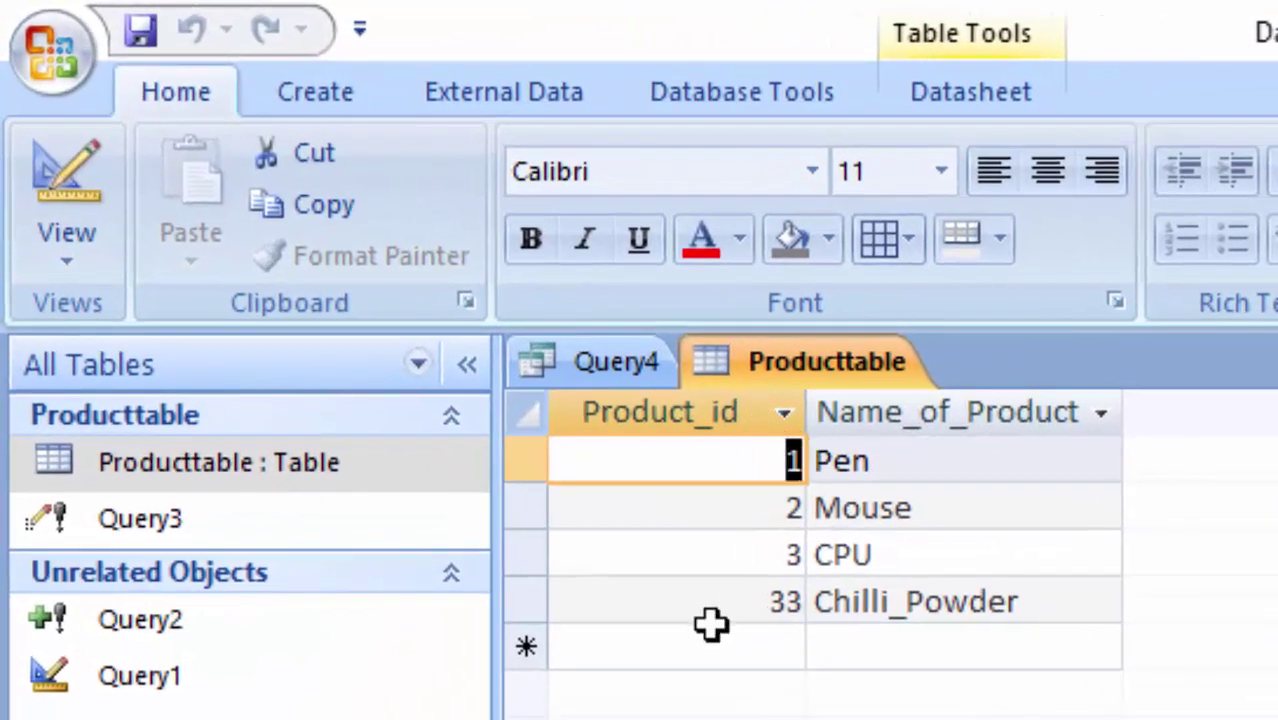
Replace the Chilli_Powder values in Query4 with values(23,'Refined_oil').
{"action": "left_click", "coordinate": [596, 366]}
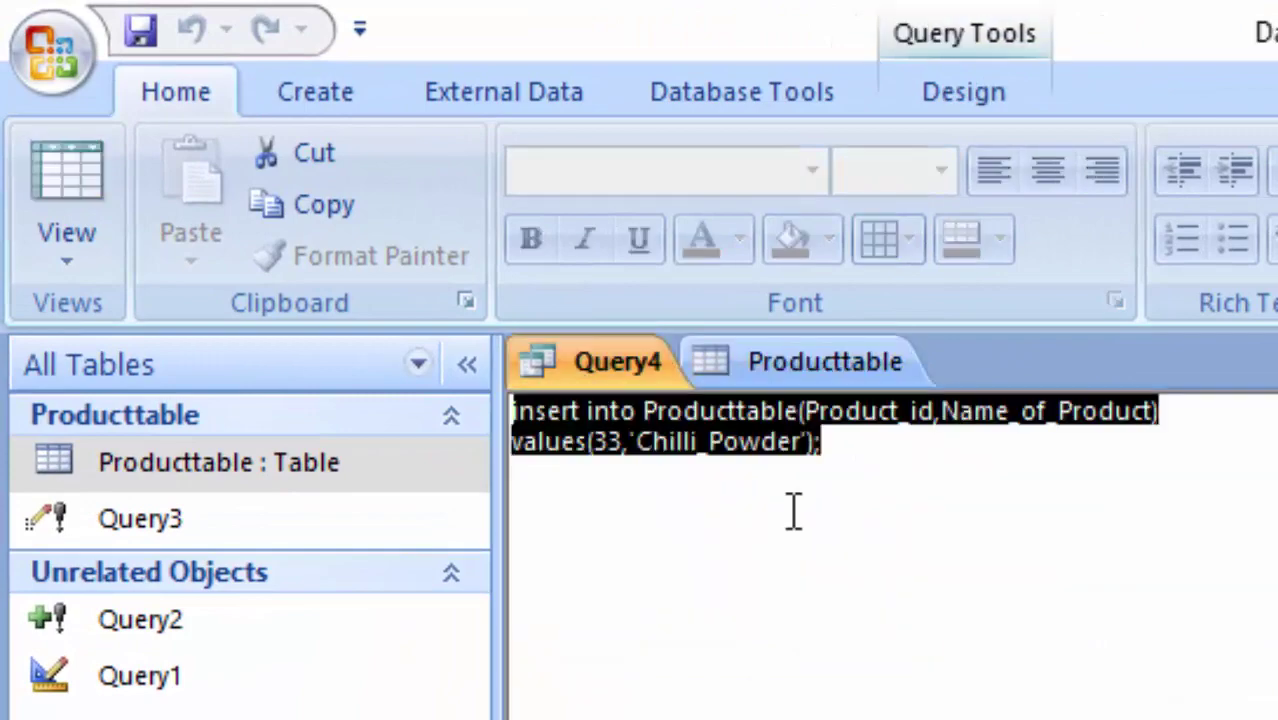
{"action": "left_click", "coordinate": [812, 458]}
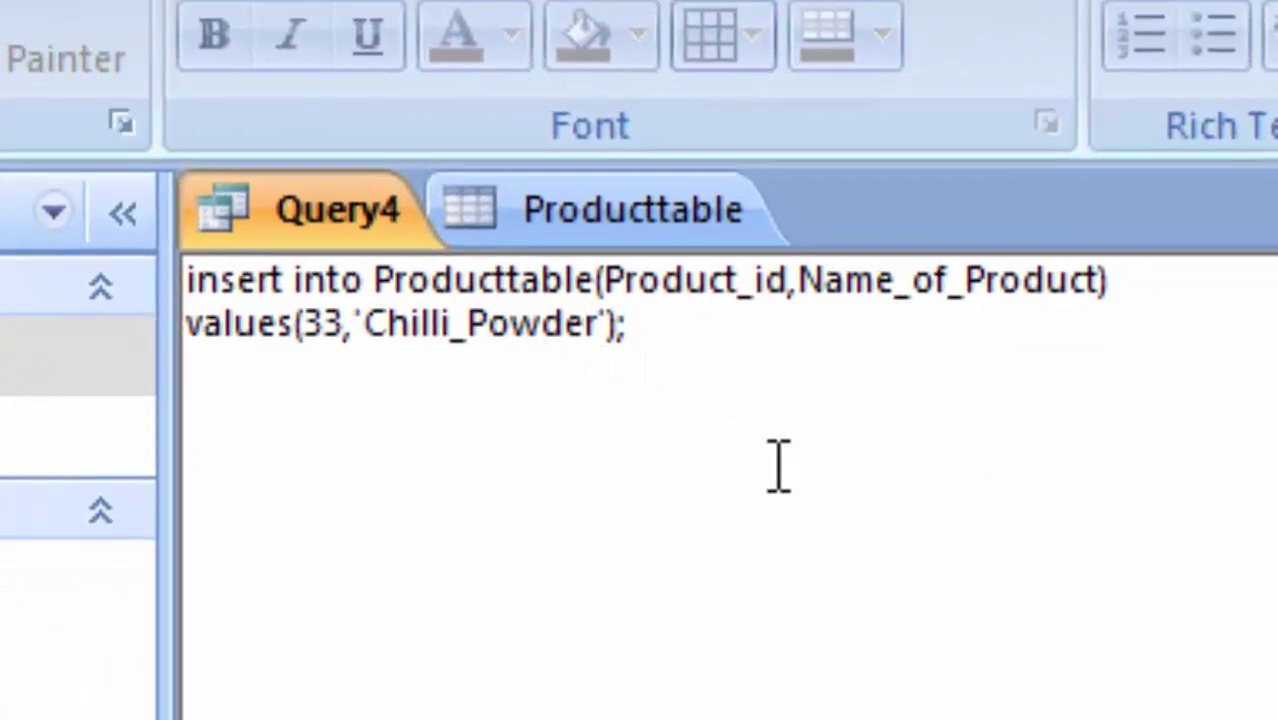
{"action": "key", "text": "BackSpace"}
{"action": "key", "text": "BackSpace"}
{"action": "key", "text": "BackSpace"}
{"action": "key", "text": "BackSpace"}
{"action": "key", "text": "BackSpace"}
{"action": "key", "text": "BackSpace"}
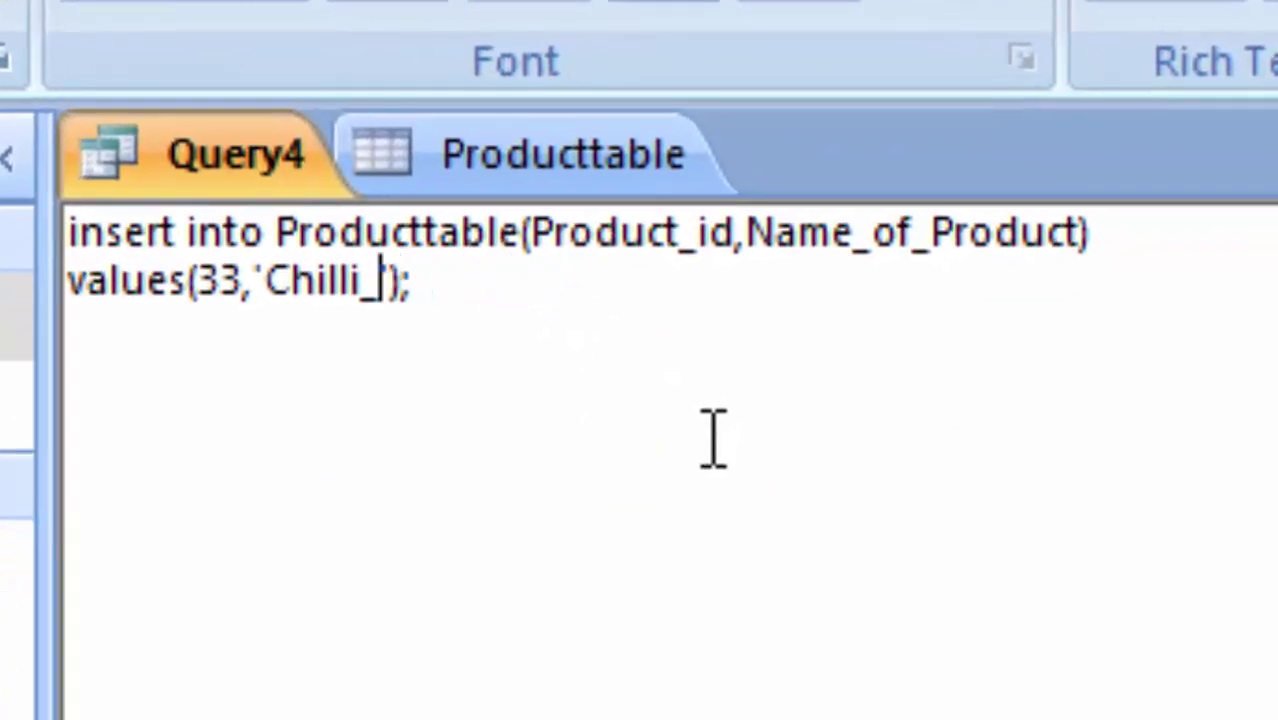
{"action": "key", "text": "BackSpace"}
{"action": "key", "text": "BackSpace"}
{"action": "key", "text": "BackSpace"}
{"action": "key", "text": "BackSpace"}
{"action": "key", "text": "BackSpace"}
{"action": "key", "text": "BackSpace"}
{"action": "key", "text": "BackSpace"}
{"action": "key", "text": "BackSpace"}
{"action": "key", "text": "BackSpace"}
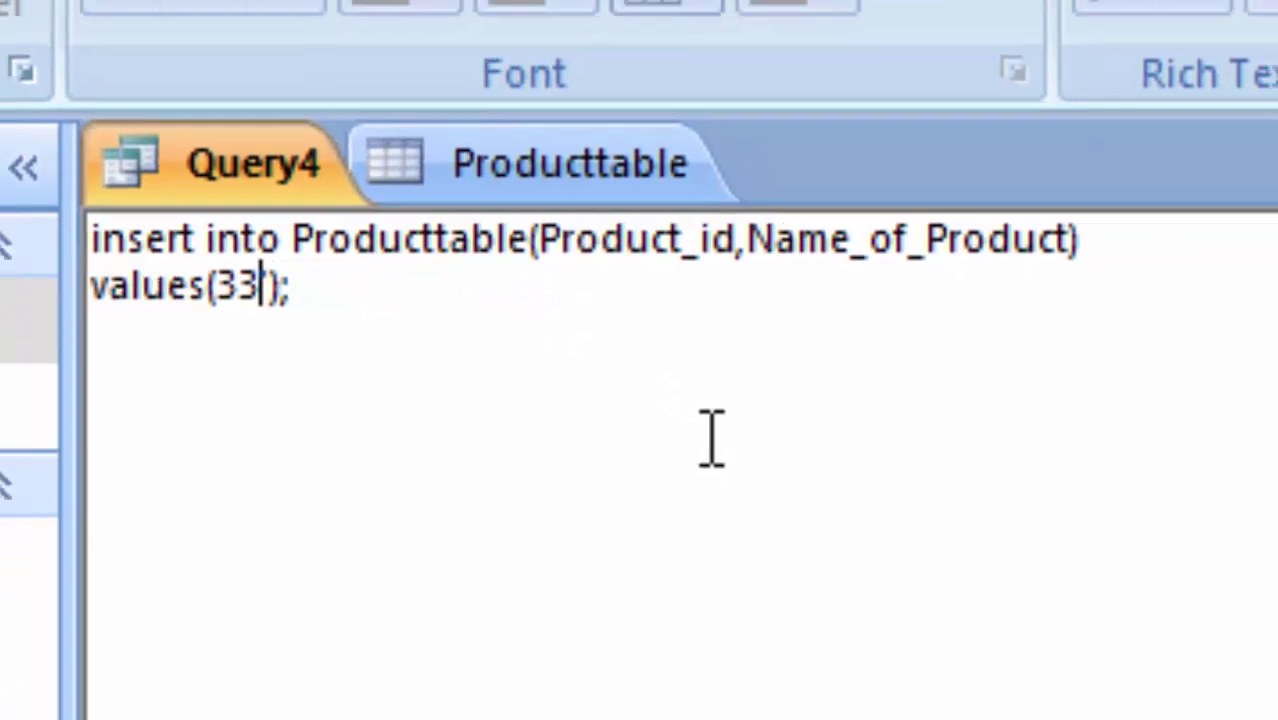
{"action": "key", "text": "BackSpace"}
{"action": "key", "text": "BackSpace"}
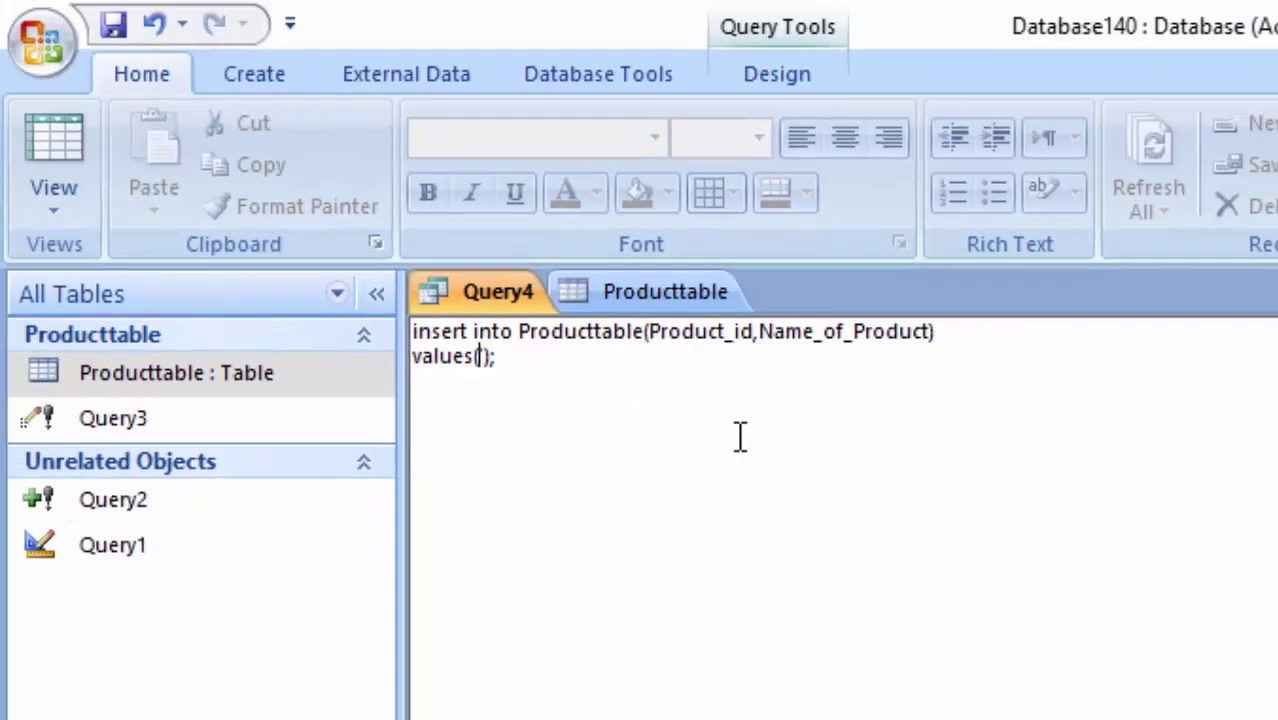
{"action": "type", "text": "23"}
{"action": "type", "text": ",'"}
{"action": "type", "text": "Ref"}
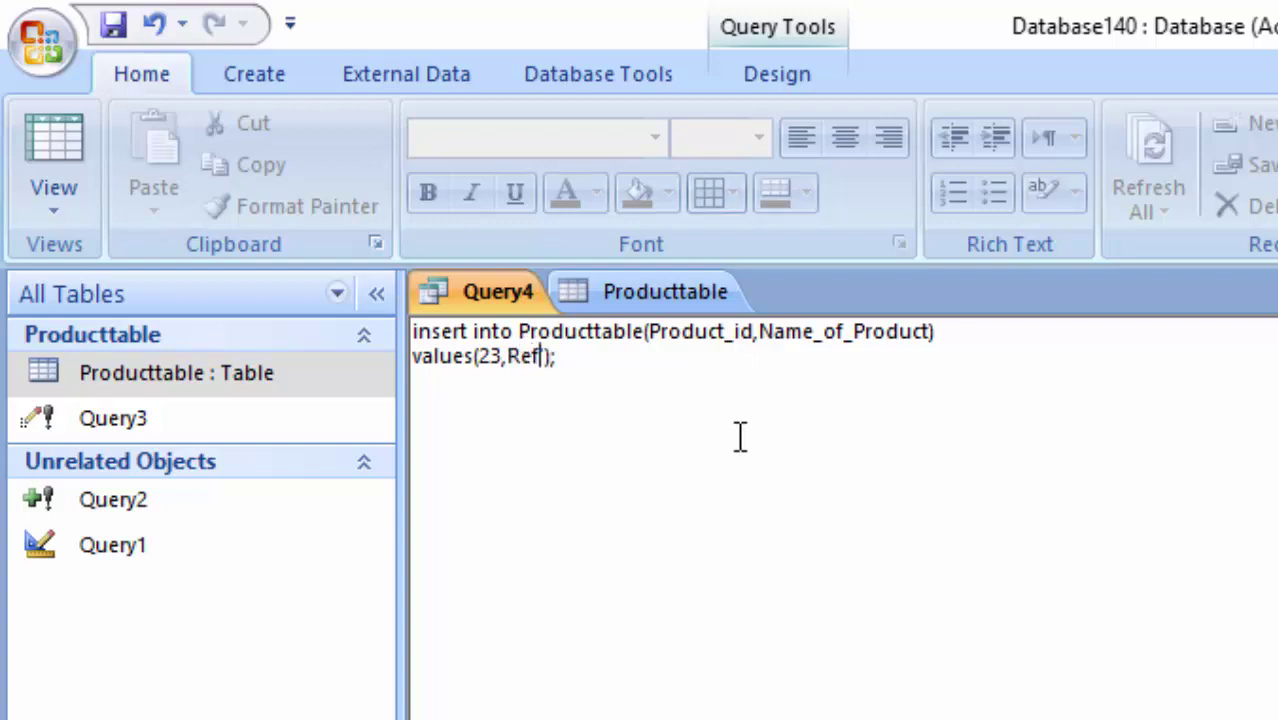
{"action": "type", "text": "ined_"}
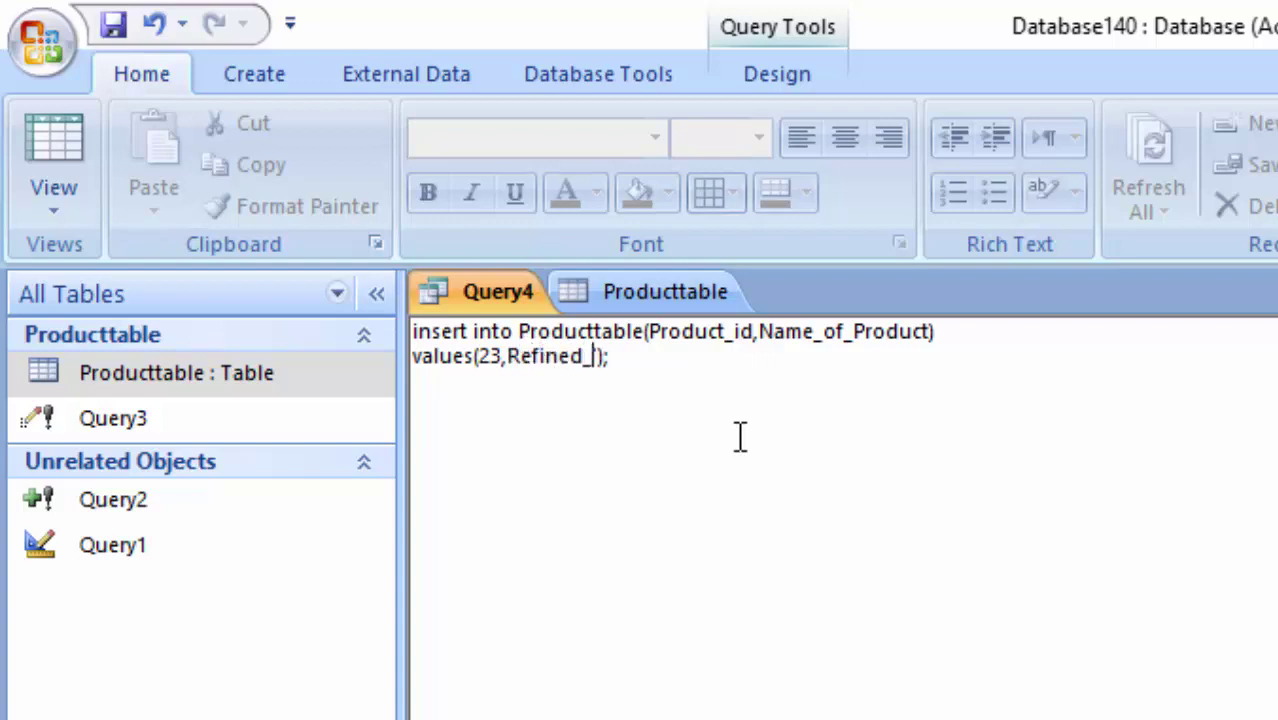
{"action": "type", "text": "oil"}
{"action": "left_click", "coordinate": [506, 362]}
{"action": "type", "text": "'"}
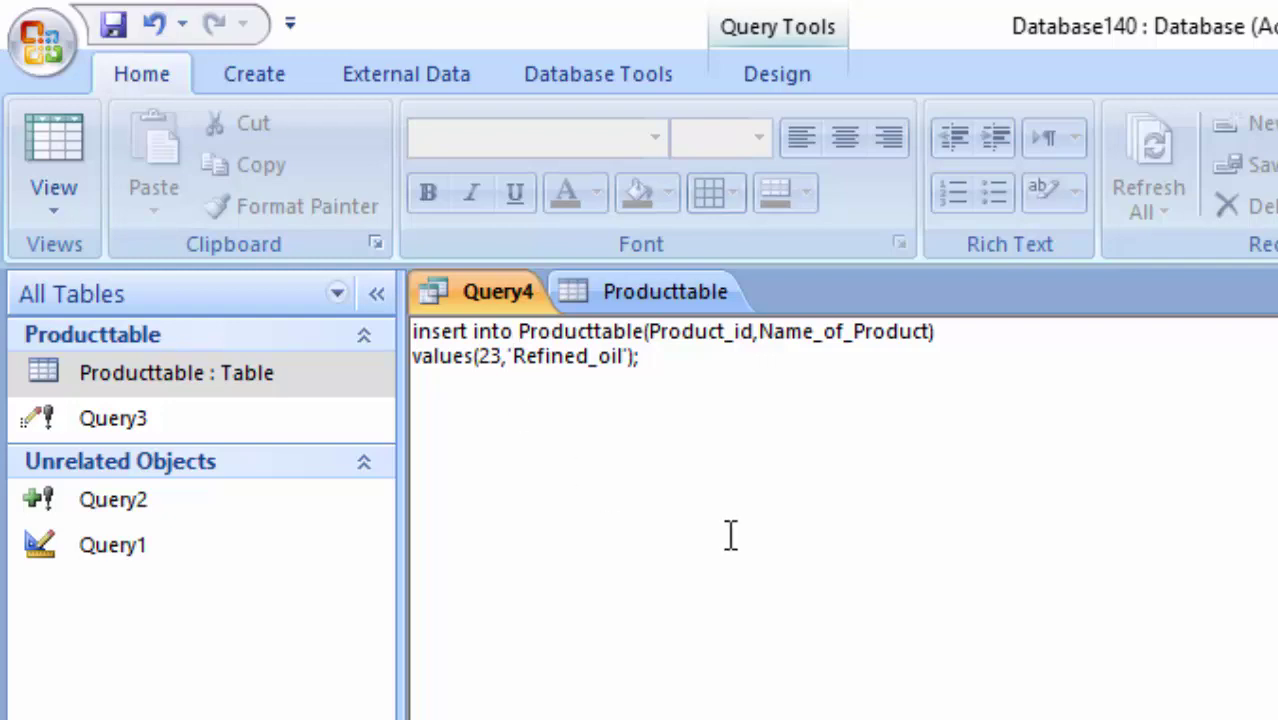
Close the Producttable datasheet and run Query4, confirming the append of the Refined_oil row.
{"action": "left_click", "coordinate": [810, 88]}
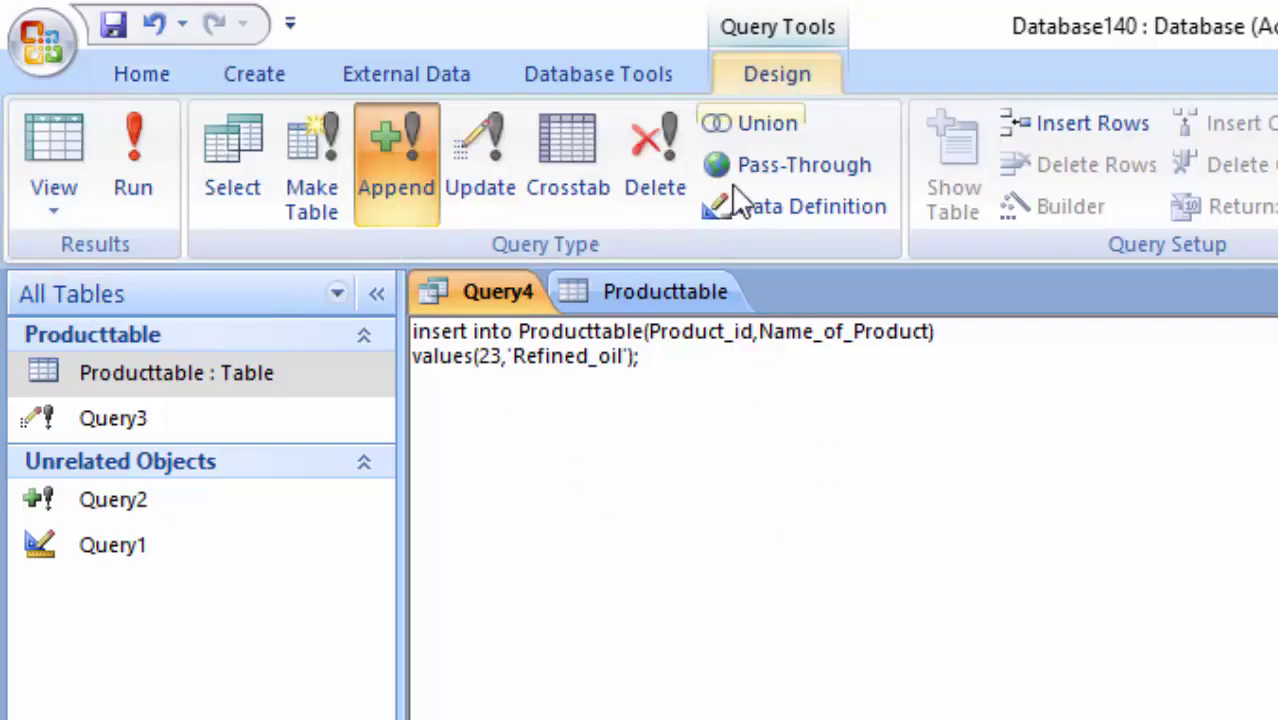
{"action": "right_click", "coordinate": [680, 297]}
{"action": "left_click", "coordinate": [735, 360]}
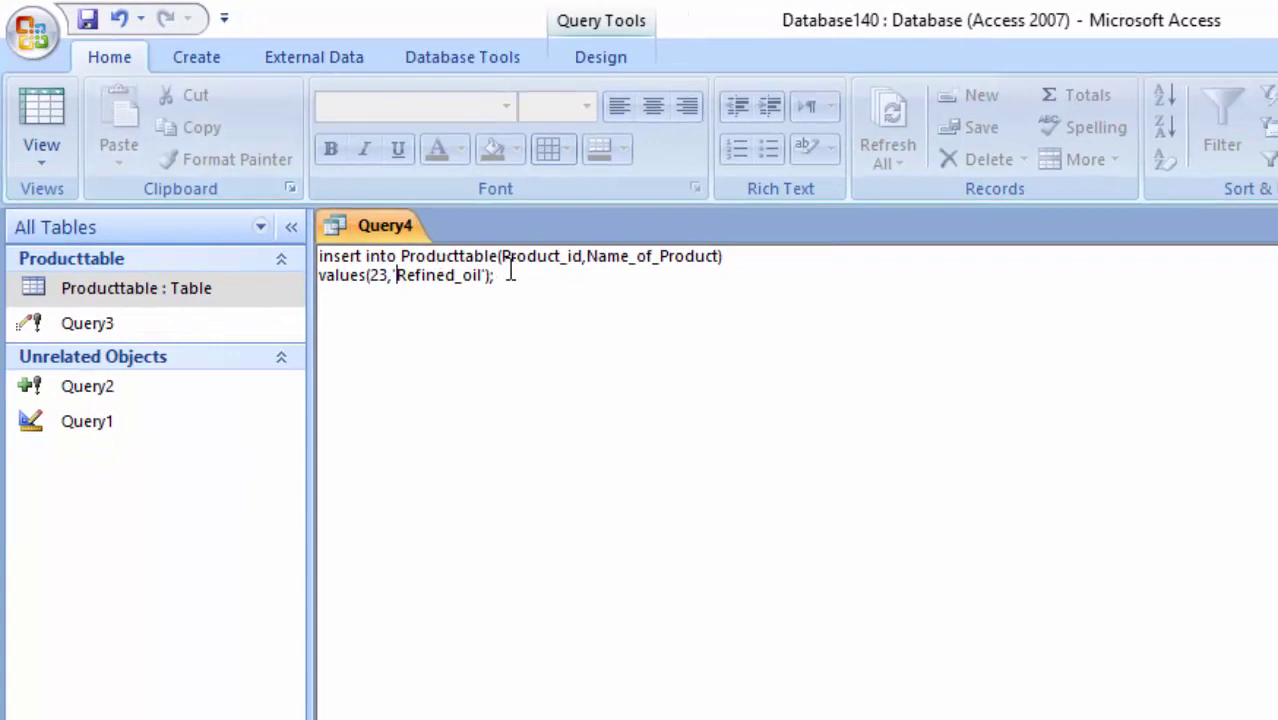
{"action": "left_click", "coordinate": [566, 60]}
{"action": "left_click", "coordinate": [120, 143]}
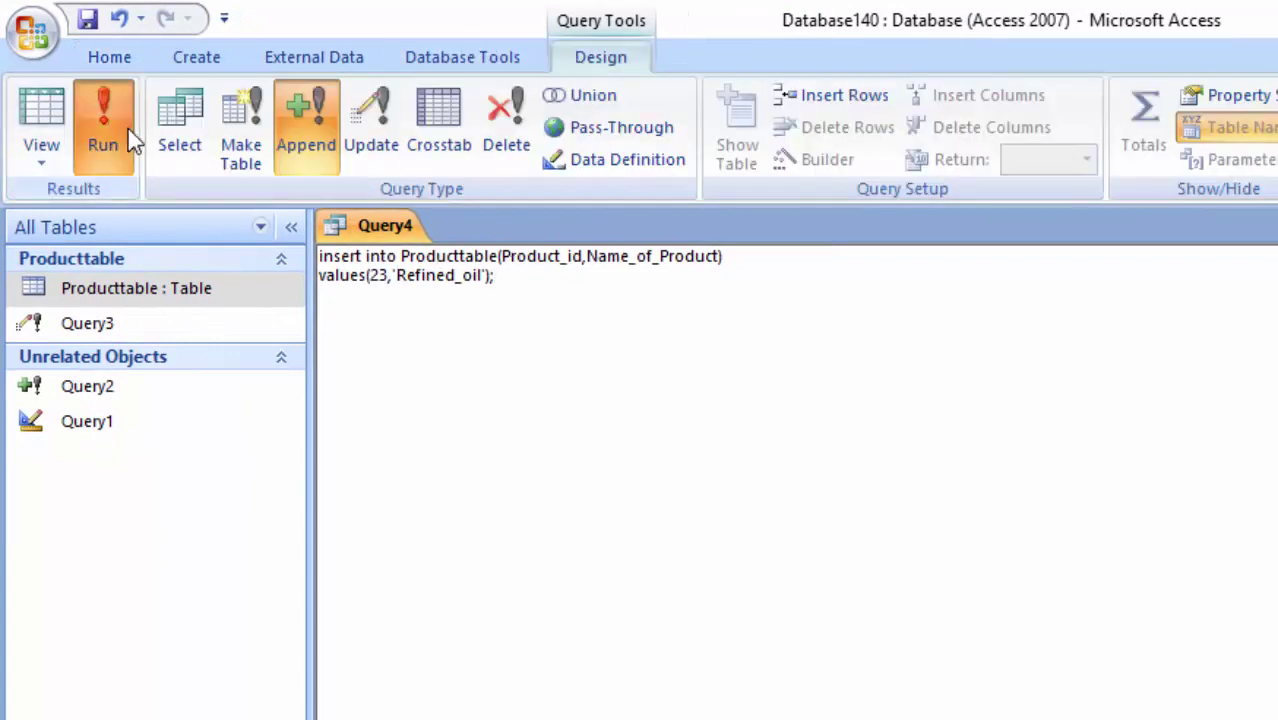
{"action": "left_click", "coordinate": [921, 632]}
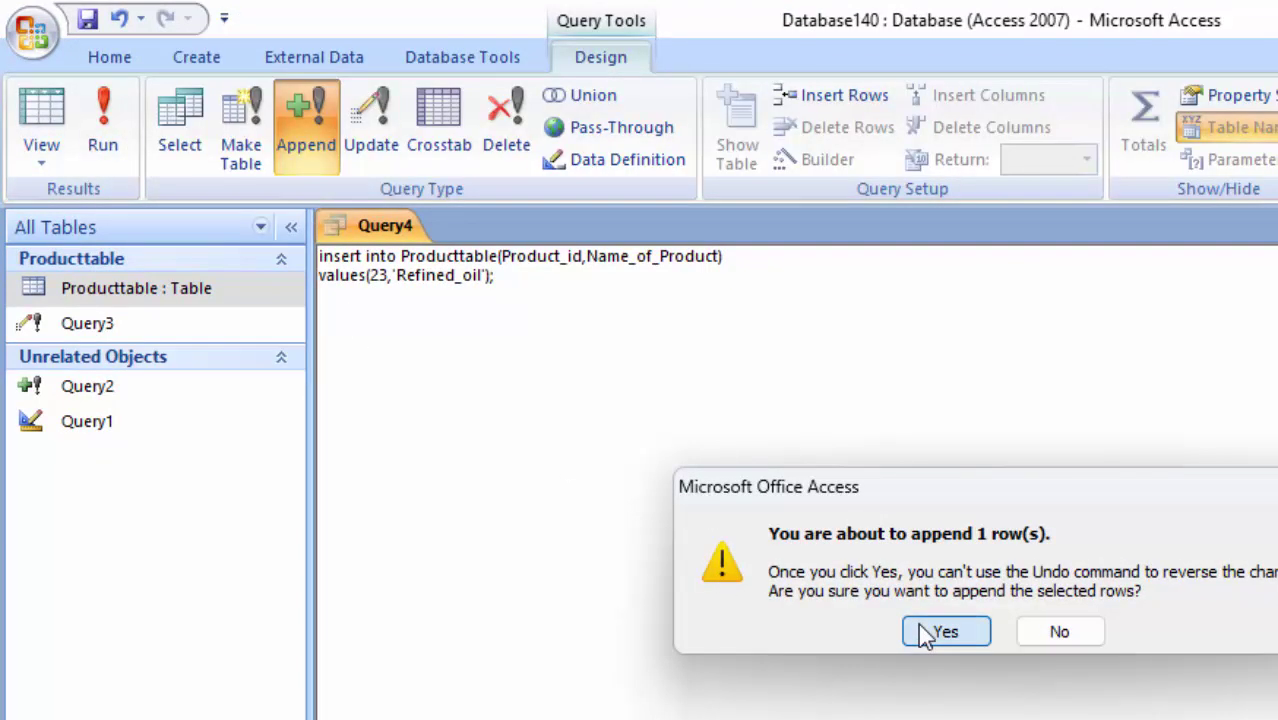
Open Producttable and select the new row's Product_id 23 to check it.
{"action": "double_click", "coordinate": [128, 300]}
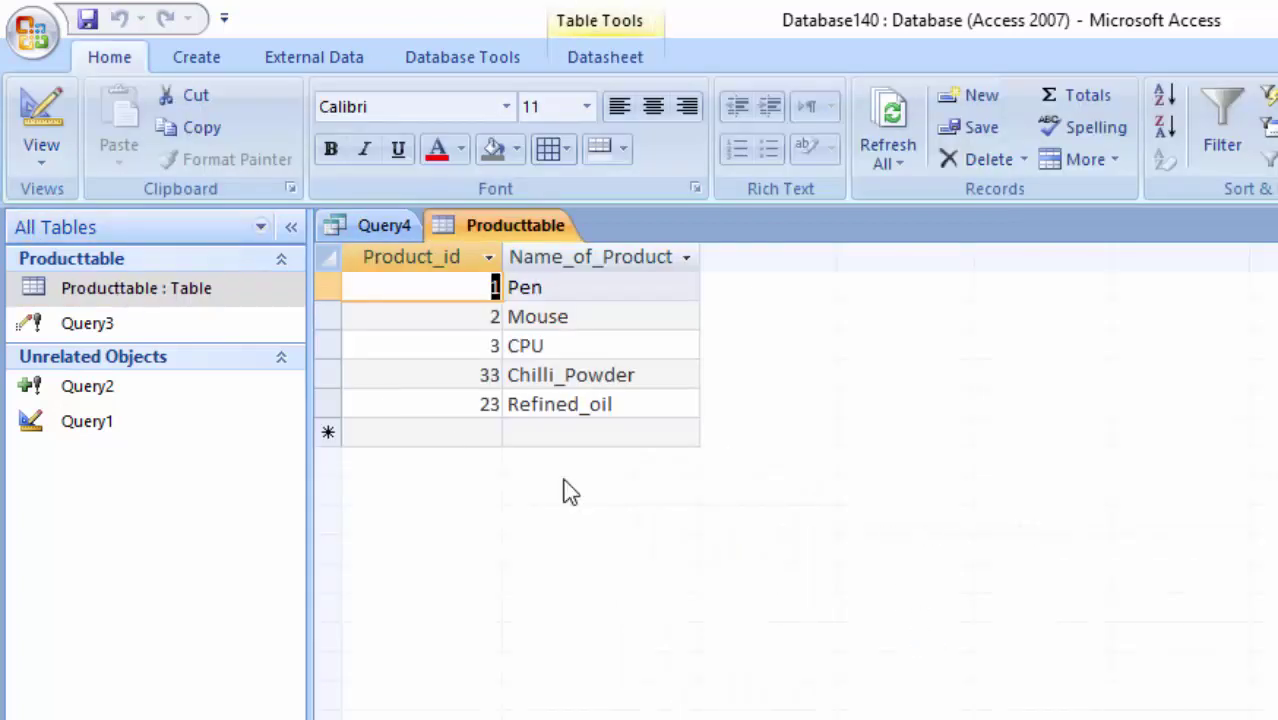
{"action": "left_click", "coordinate": [475, 407]}
{"action": "left_click_drag", "start_coordinate": [475, 412], "coordinate": [506, 410]}
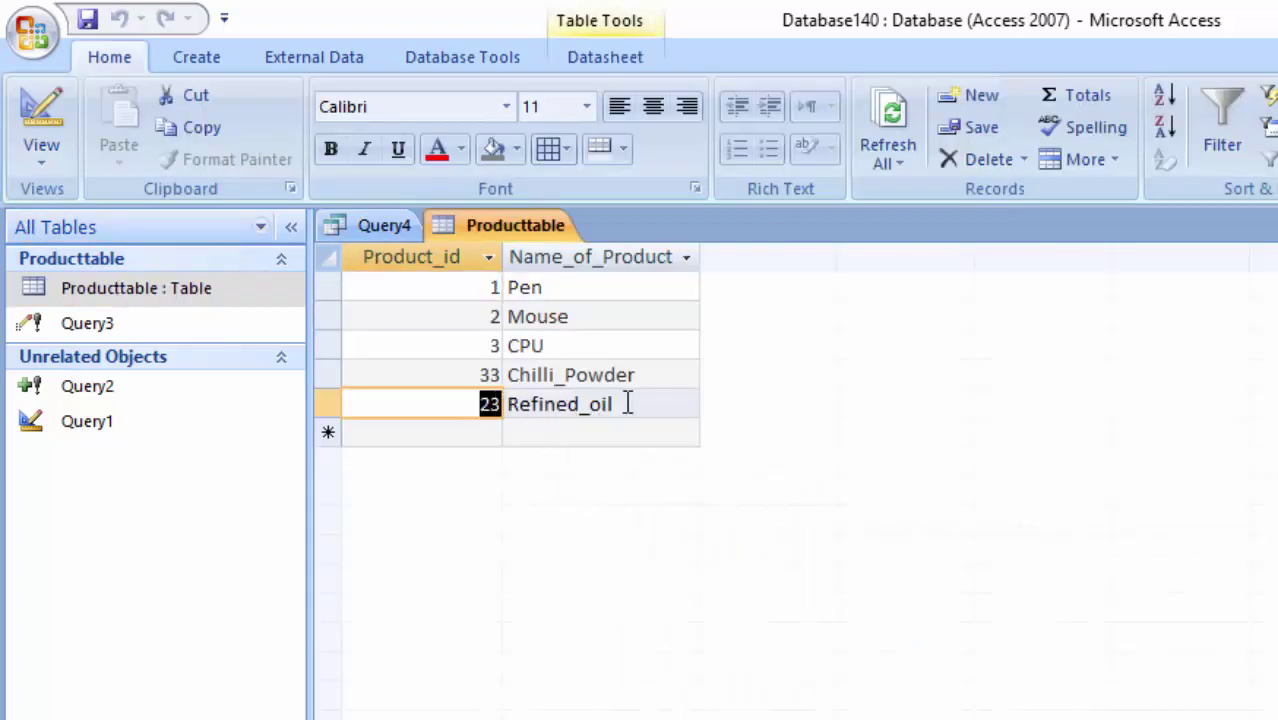